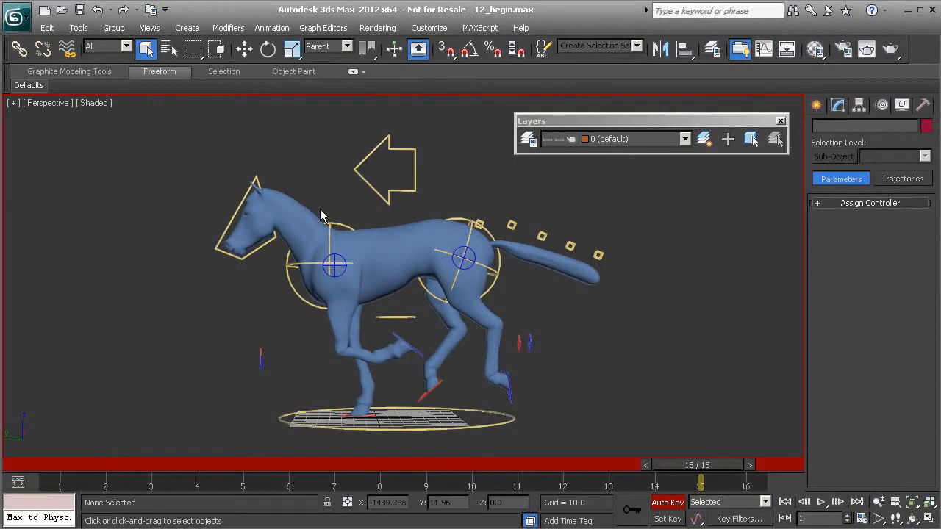
Step: Select the thorax control and try changing its neck_x custom attribute, undoing the change
click(337, 222)
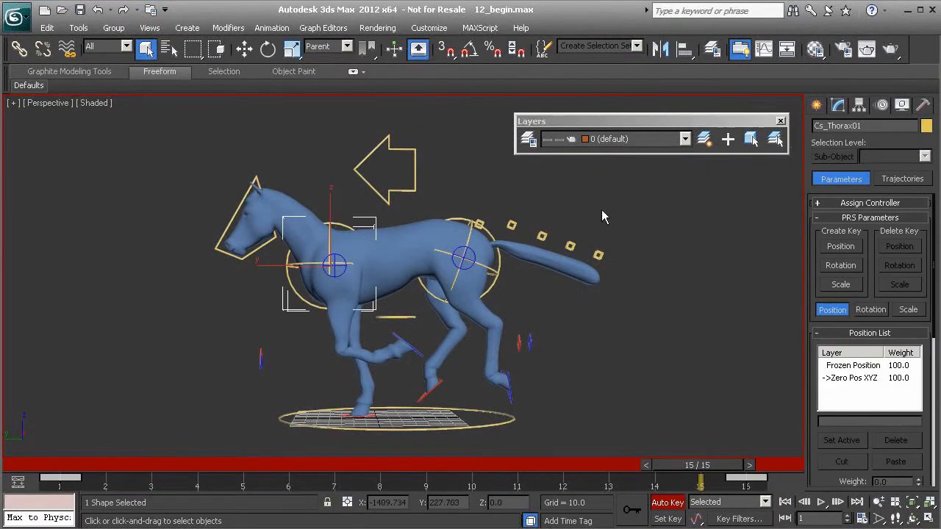
click(839, 106)
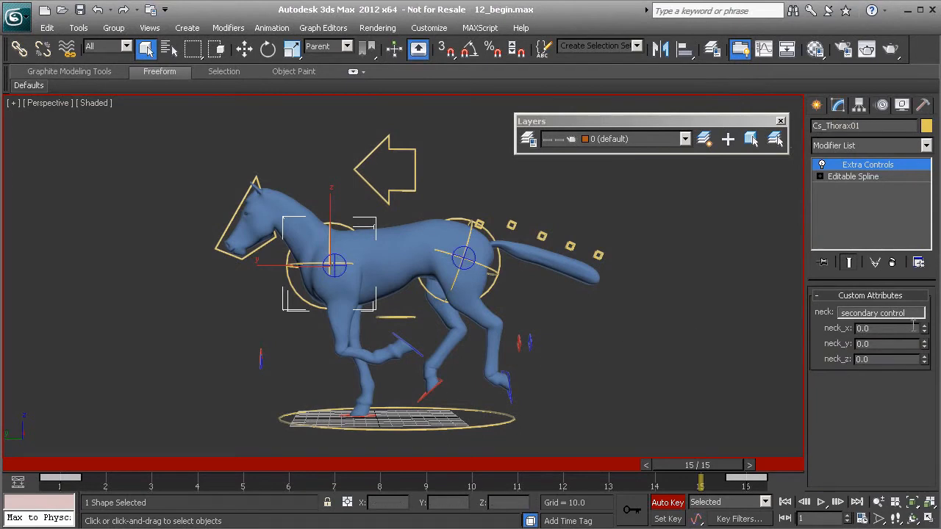
drag(924, 332, 892, 507)
key(ctrl+z)
Step: Try moving the head control sideways and down toward the front of the horse, and undo the move
alt+middle_drag(225, 259, 287, 280)
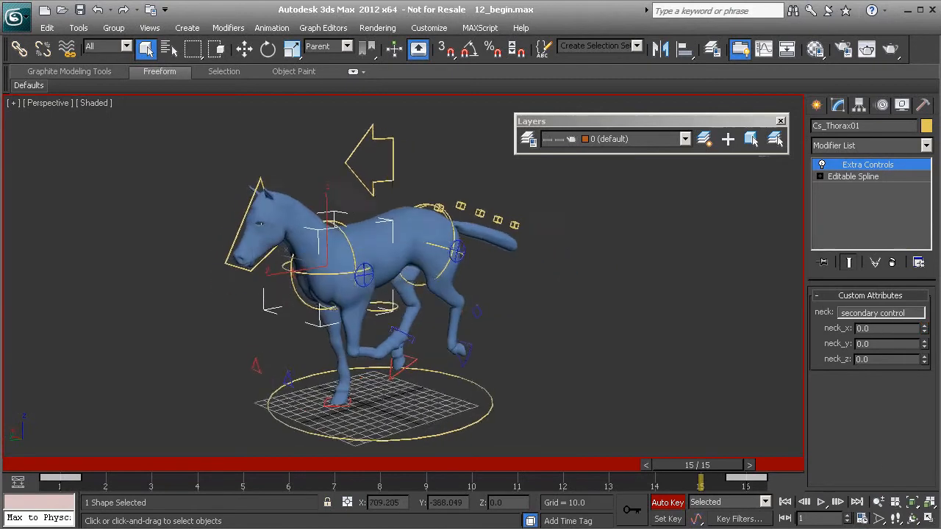
scroll(273, 288, up, 3)
click(204, 154)
alt+middle_drag(204, 155, 222, 216)
key(w)
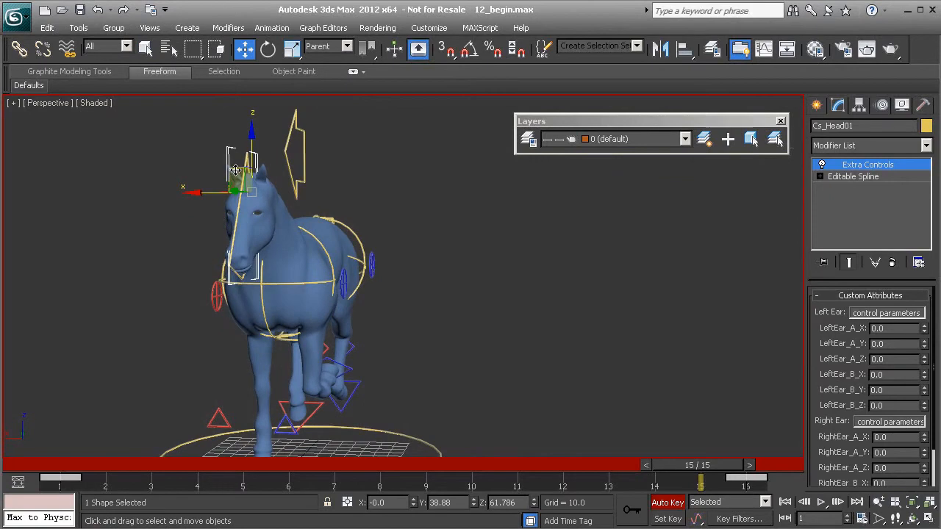
drag(248, 173, 209, 178)
right_click(209, 177)
alt+middle_drag(297, 213, 216, 211)
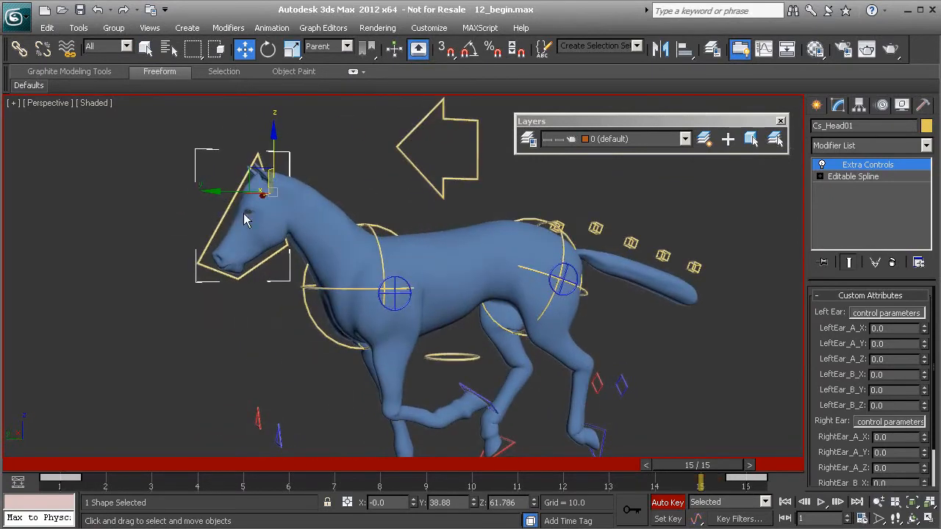
drag(258, 170, 236, 200)
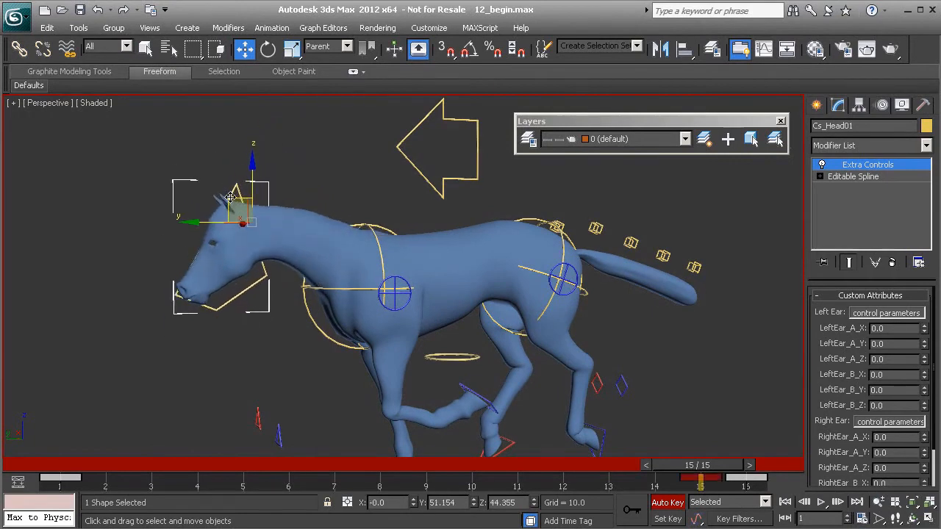
key(ctrl+z)
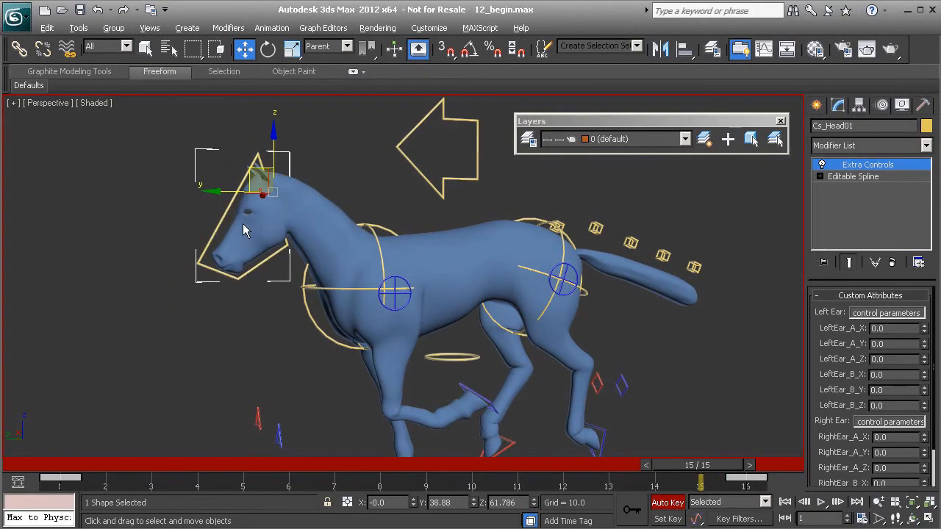
Step: Try rotating the head control and undo the rotation
key(e)
drag(253, 225, 290, 147)
key(ctrl+z)
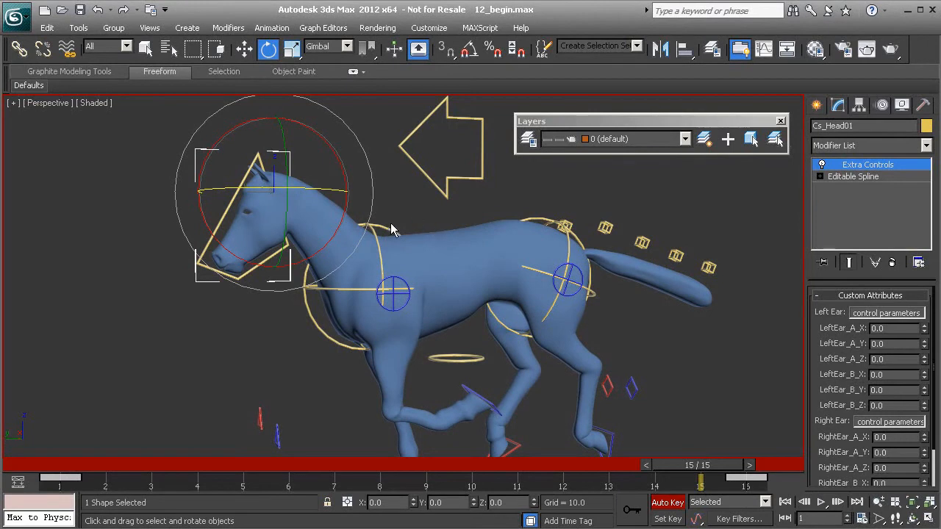
Step: Select the thorax control, scrub through the gallop, and set neck_x to -7.5 at frame 5
click(391, 226)
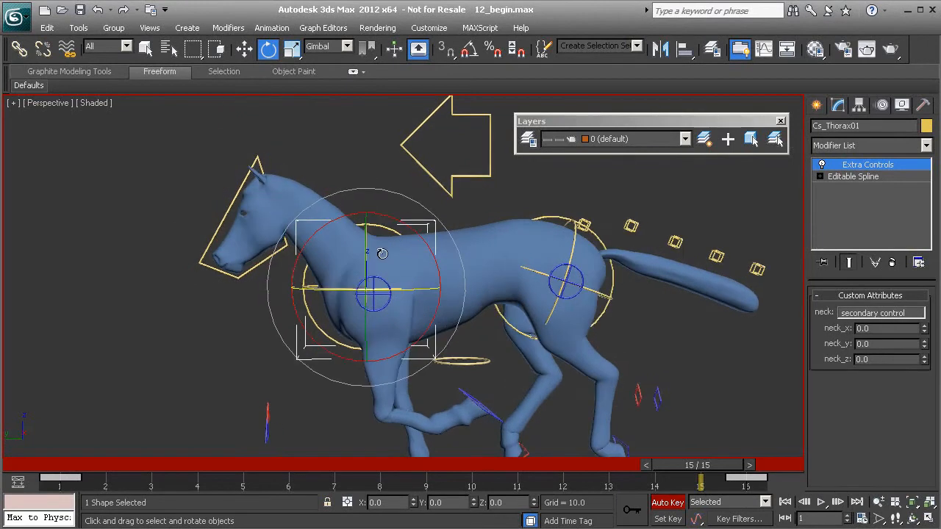
drag(86, 471, 471, 486)
key(e)
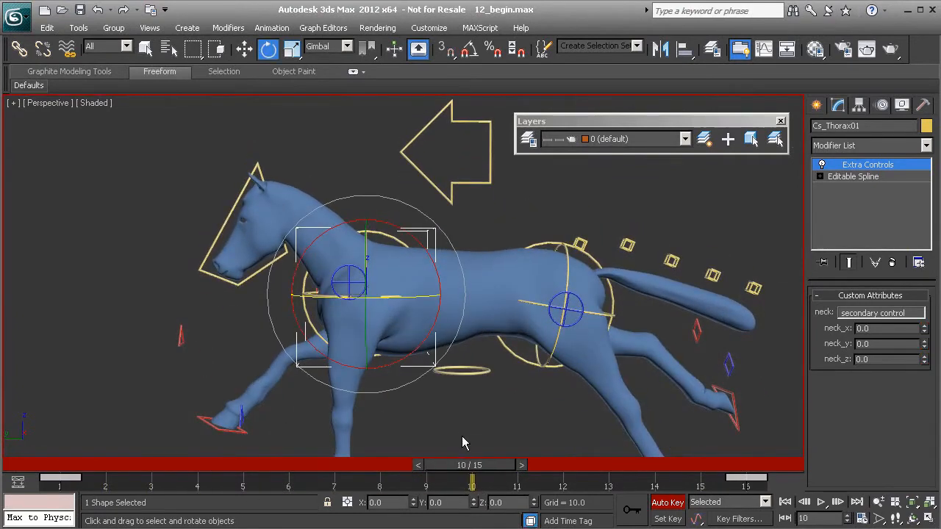
key(q)
drag(479, 467, 174, 444)
key(e)
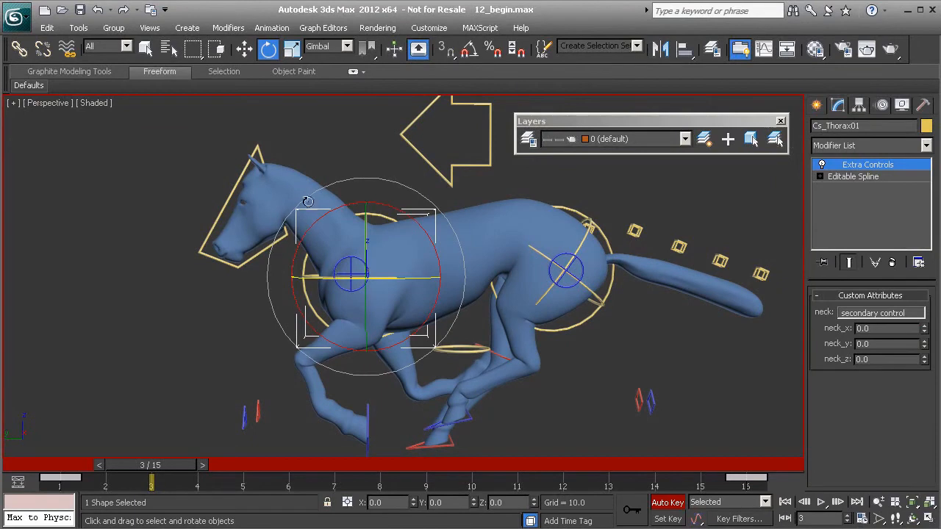
key(q)
drag(161, 476, 241, 466)
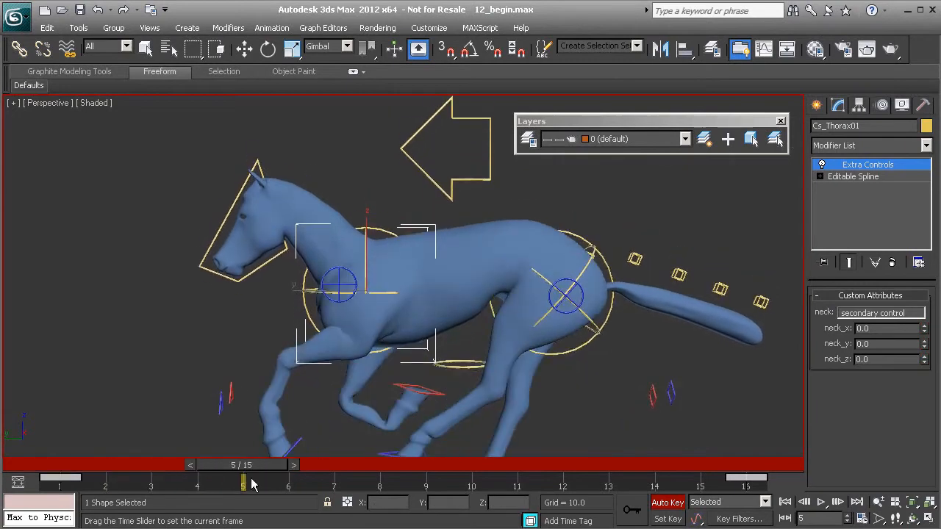
key(e)
drag(925, 328, 917, 381)
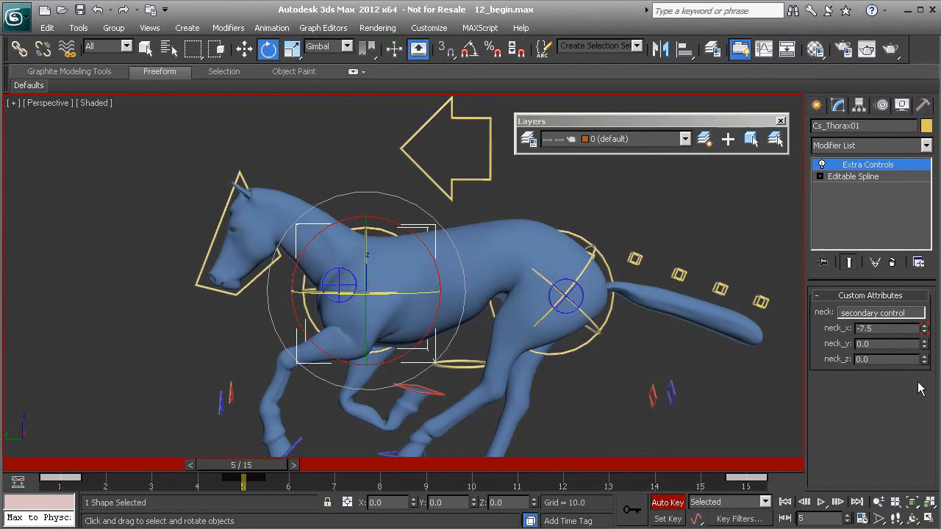
Step: Set the thorax control's neck_x to -12.96 at frame 10 and scrub on to frame 15
drag(268, 468, 471, 466)
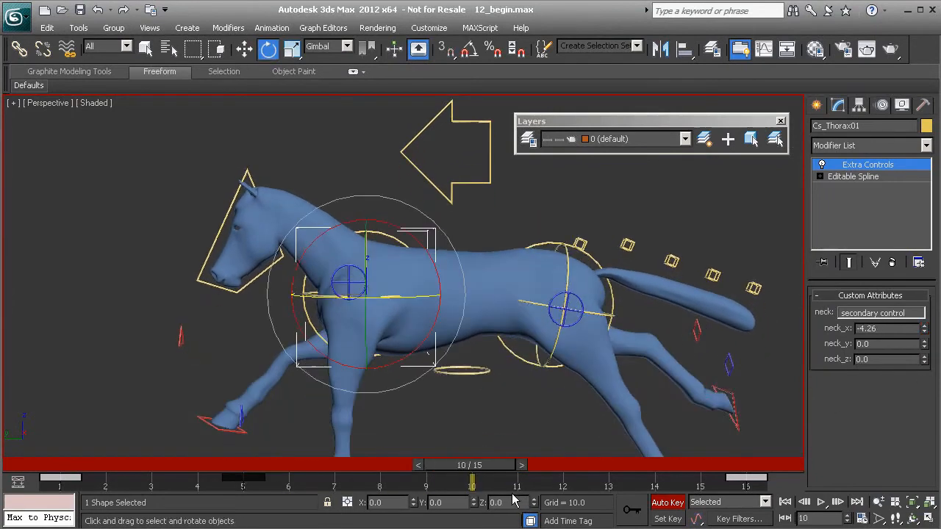
drag(925, 330, 919, 395)
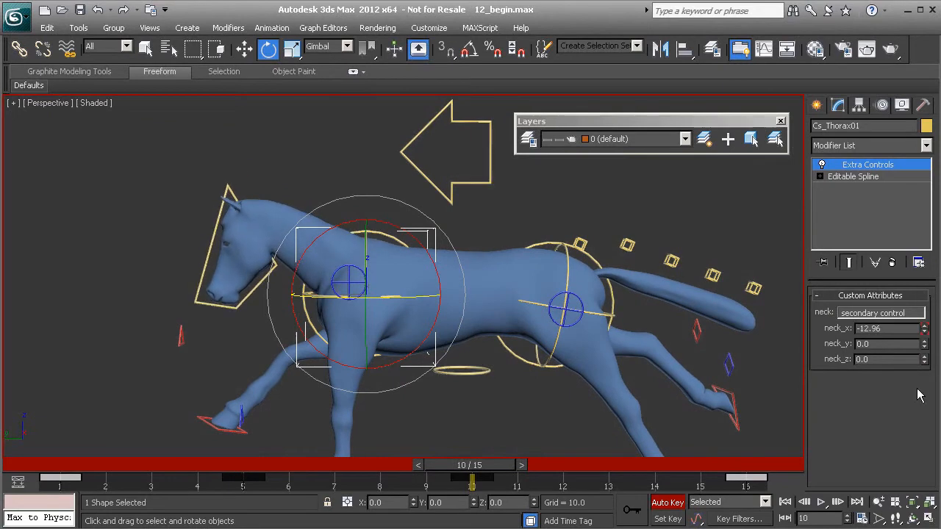
drag(421, 489, 706, 500)
key(e)
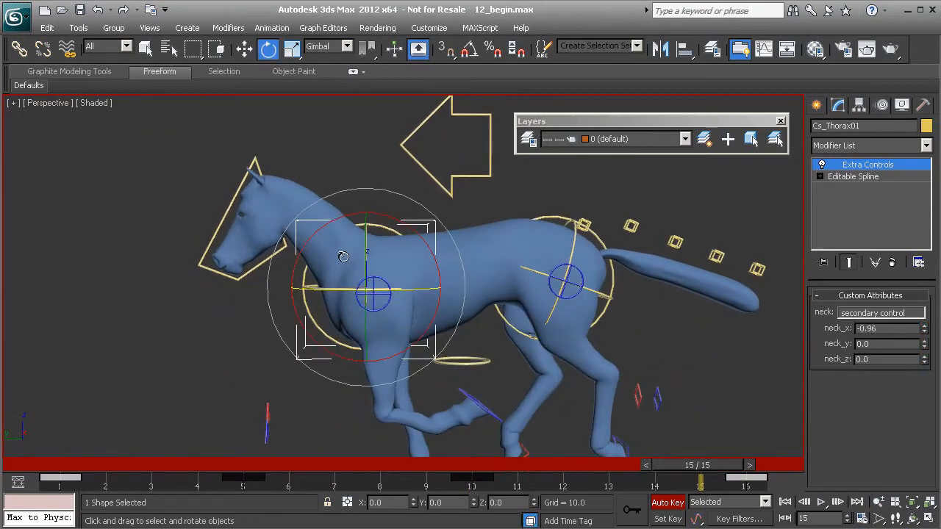
Step: Open the Curve Editor for the thorax control, enlarge its window and display only the neck_x curve
middle_drag(319, 224, 297, 222)
right_click(288, 135)
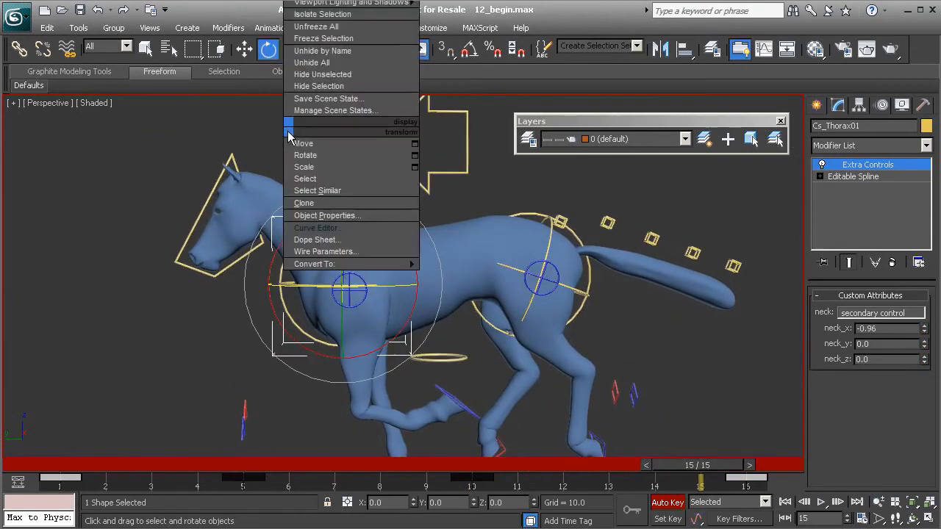
click(355, 228)
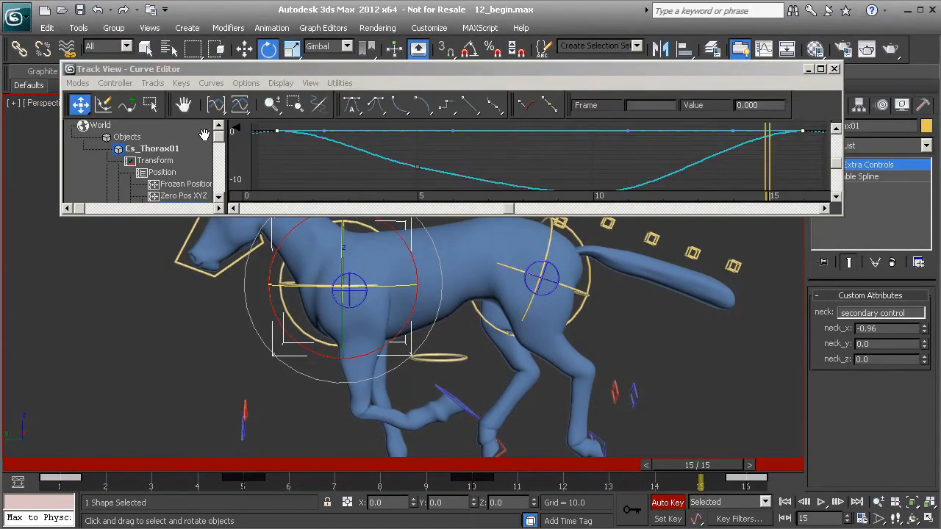
drag(565, 214, 563, 288)
scroll(163, 209, down, 6)
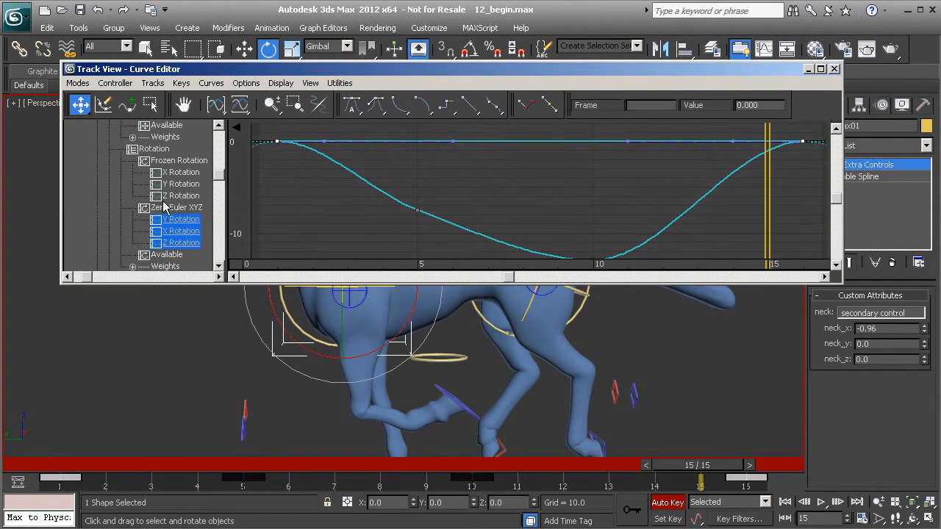
click(175, 174)
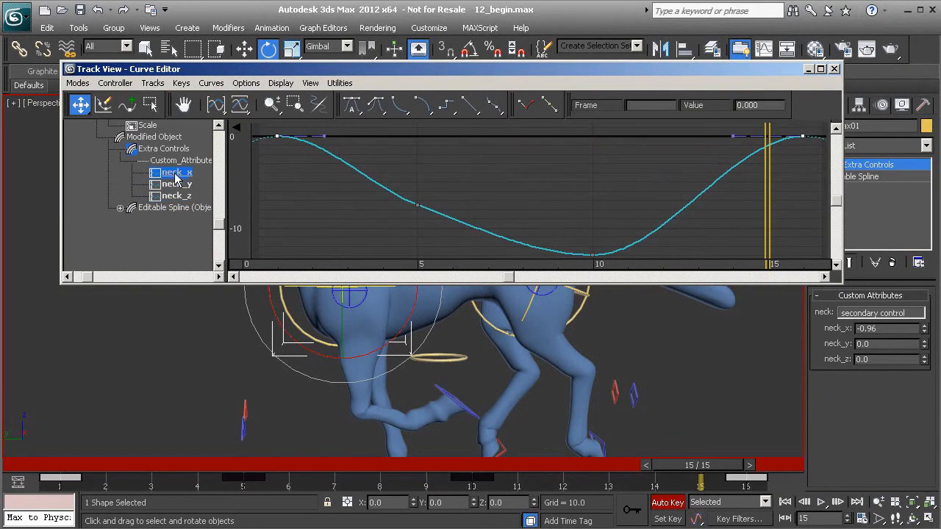
middle_drag(536, 212, 509, 217)
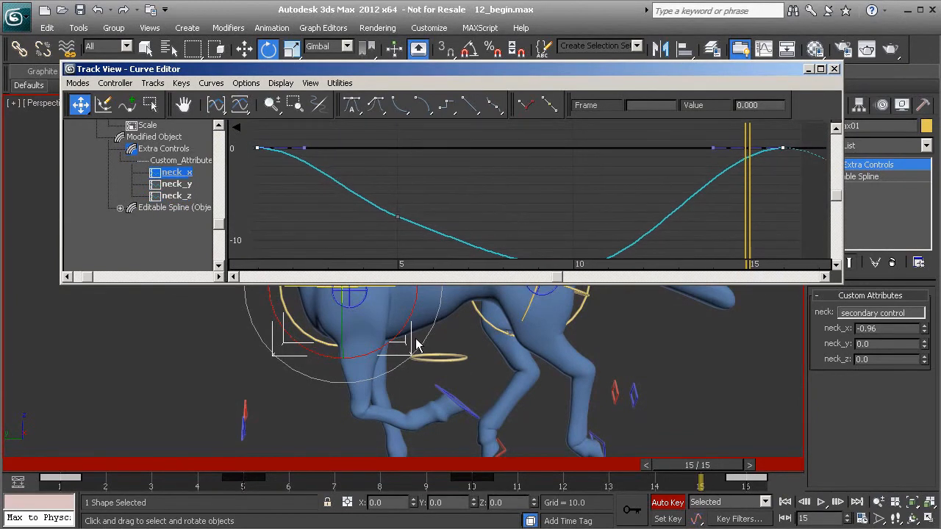
Step: Return to frame 1 and raise the first and last neck_x keys to 1.271
middle_drag(457, 369, 480, 450)
scroll(447, 342, down, 1)
middle_drag(447, 346, 446, 397)
mouse_move(688, 468)
mouse_down()
mouse_move(41, 441)
mouse_move(159, 475)
mouse_move(801, 505)
mouse_move(15, 450)
mouse_up()
key(e)
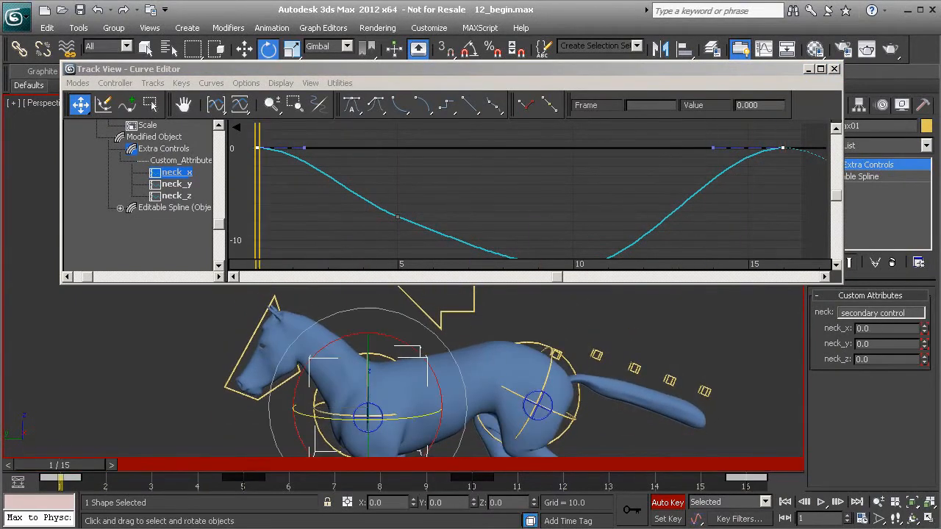
drag(323, 163, 269, 147)
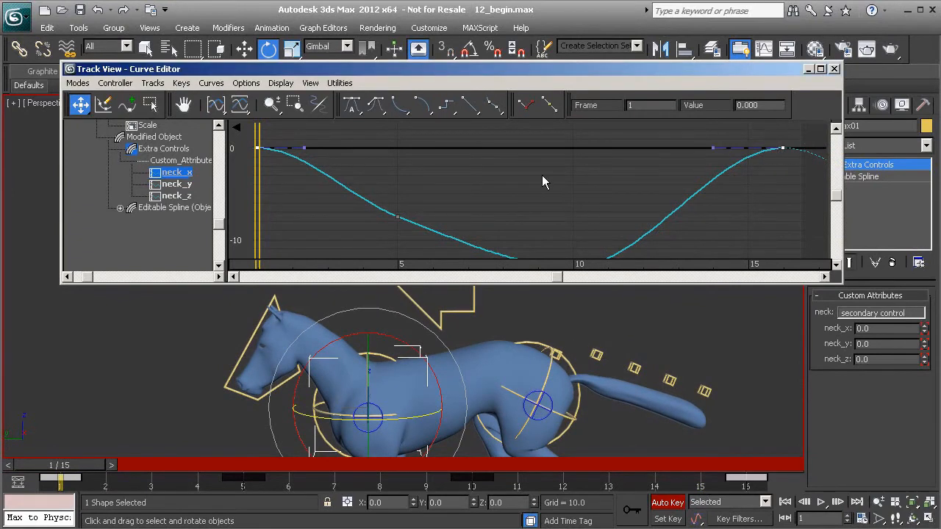
scroll(443, 171, down, 1)
drag(289, 149, 289, 142)
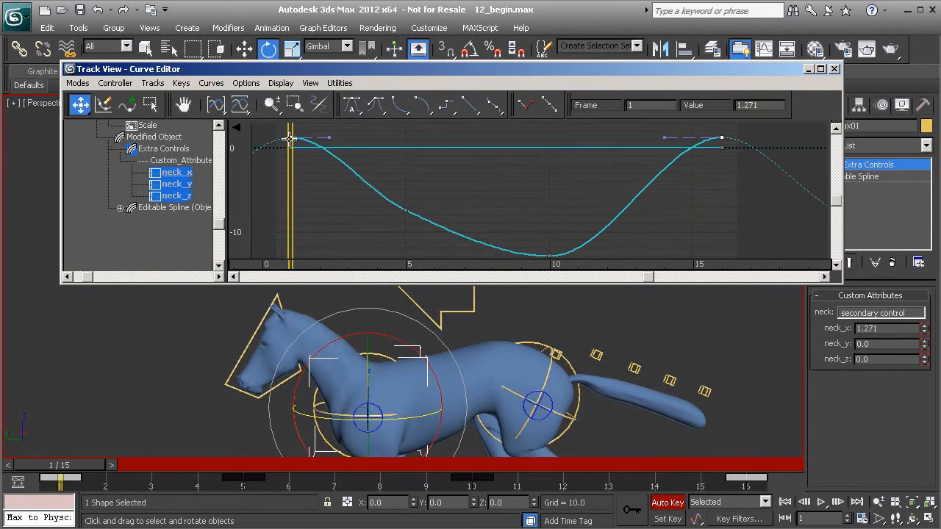
click(247, 84)
click(253, 99)
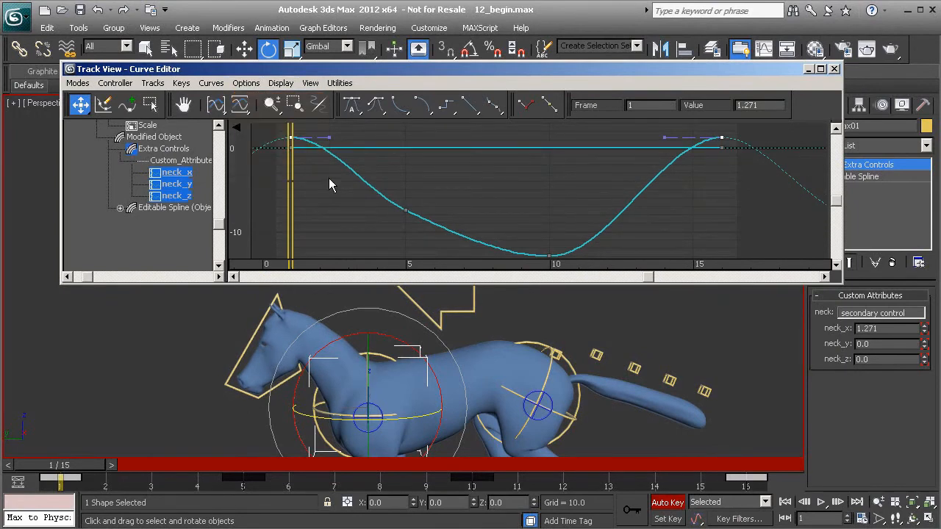
Step: Scrub to frame 7, reselect the thorax control and shorten the Curve Editor window to uncover the horse
drag(76, 470, 298, 485)
key(e)
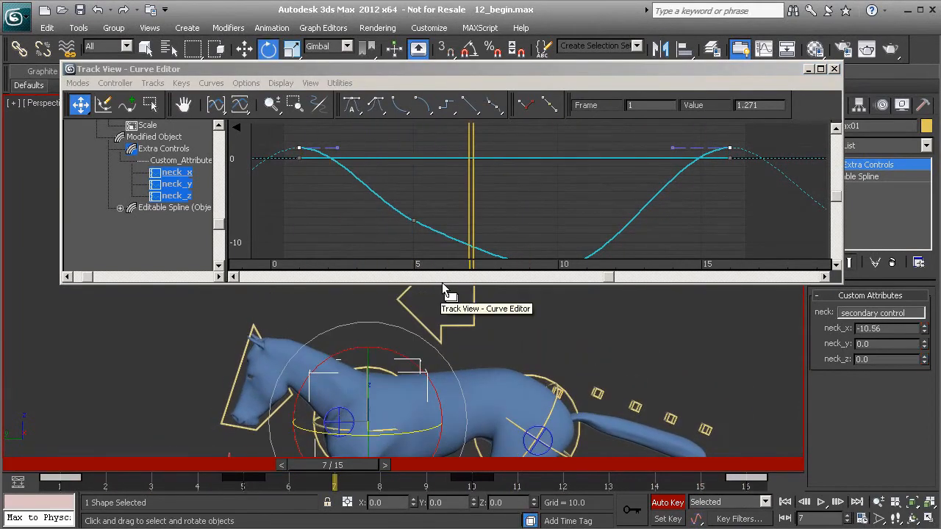
click(442, 288)
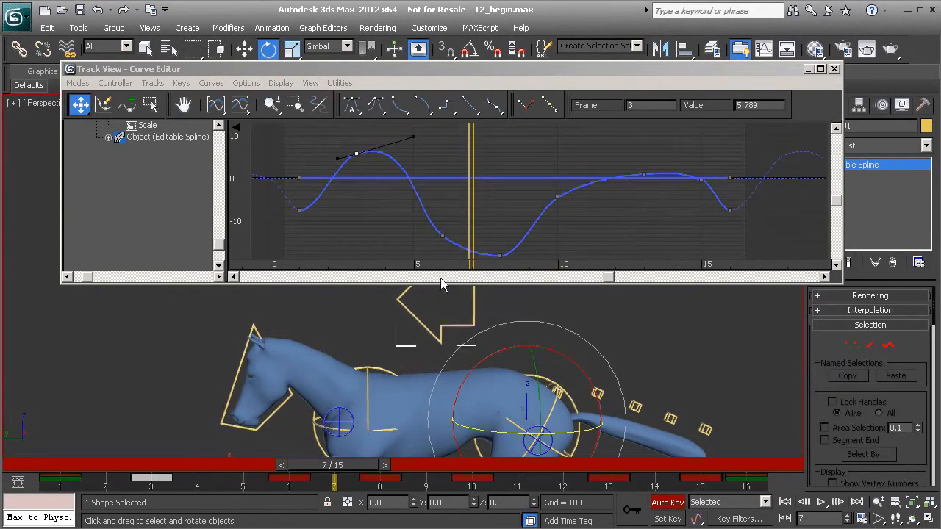
click(382, 369)
drag(442, 283, 440, 215)
middle_drag(393, 310, 385, 261)
middle_drag(385, 349, 386, 313)
Step: Lengthen the outgoing tangent of the neck_x key at frame 10 and scrub back to frame 8
drag(67, 466, 602, 495)
key(e)
middle_drag(587, 166, 536, 144)
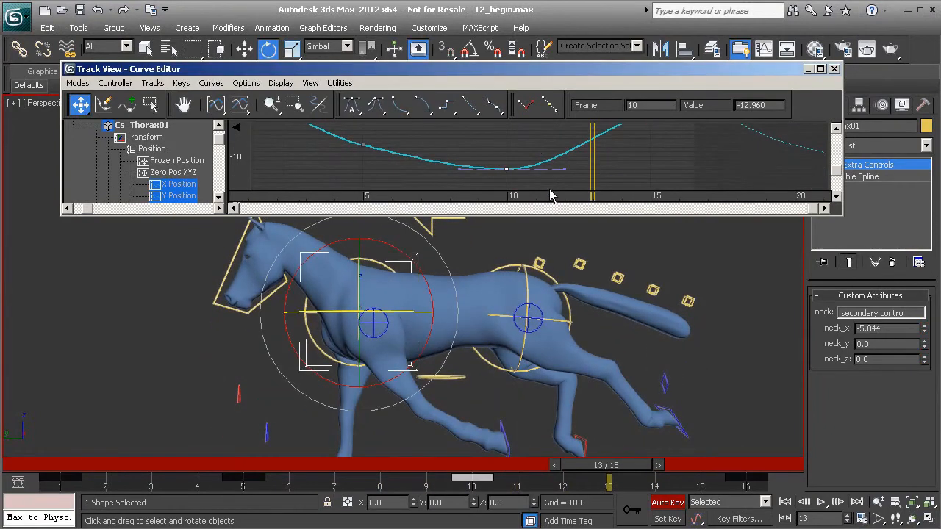
drag(568, 178, 569, 180)
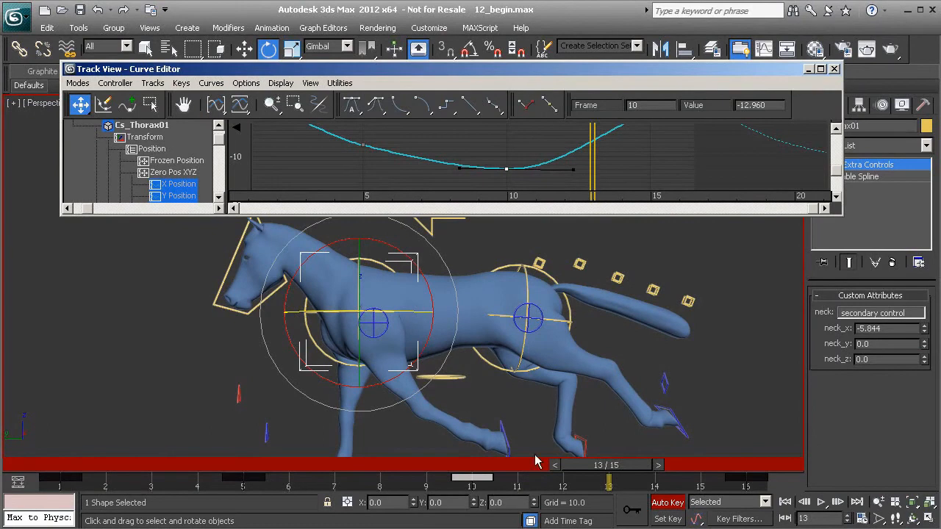
drag(577, 177, 579, 177)
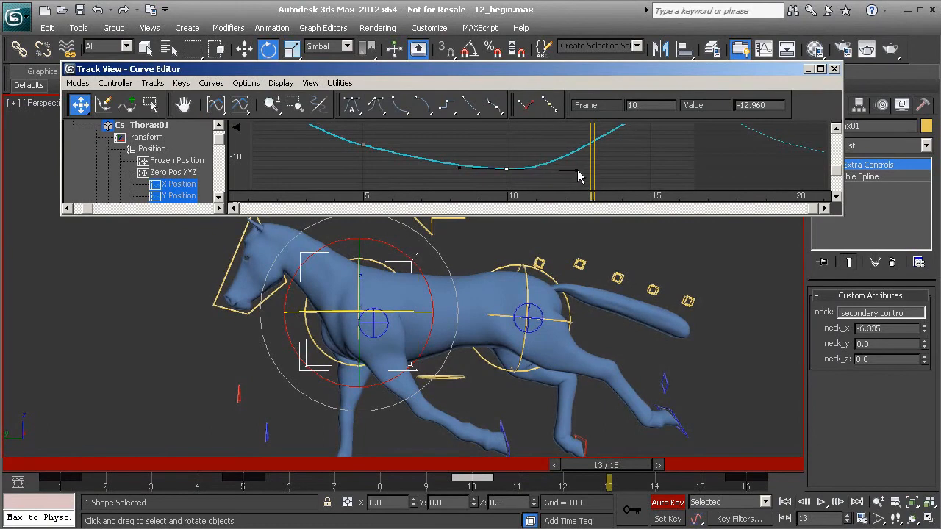
mouse_move(540, 154)
middle_down()
mouse_move(552, 177)
mouse_move(553, 162)
middle_up()
drag(604, 478, 380, 478)
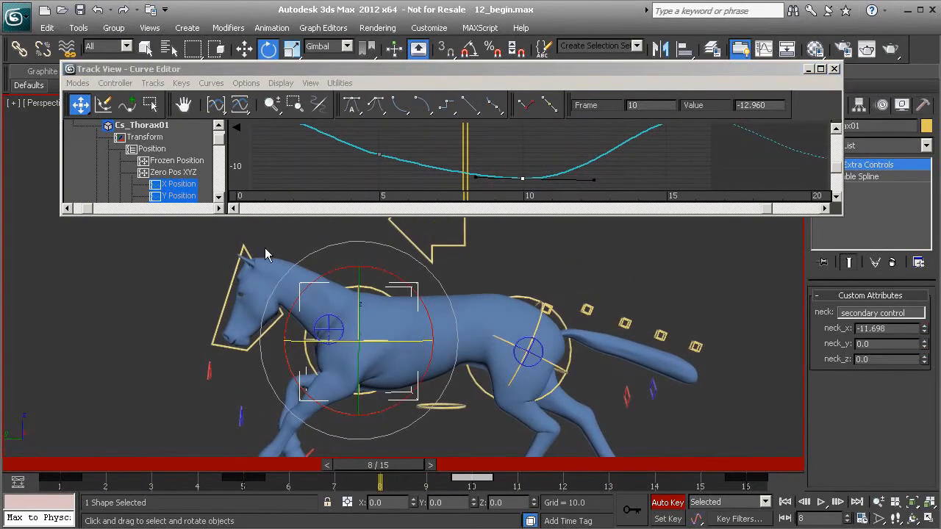
Step: Select the horse's head control and rotate it to -4.24 degrees on X at frame 6
click(243, 248)
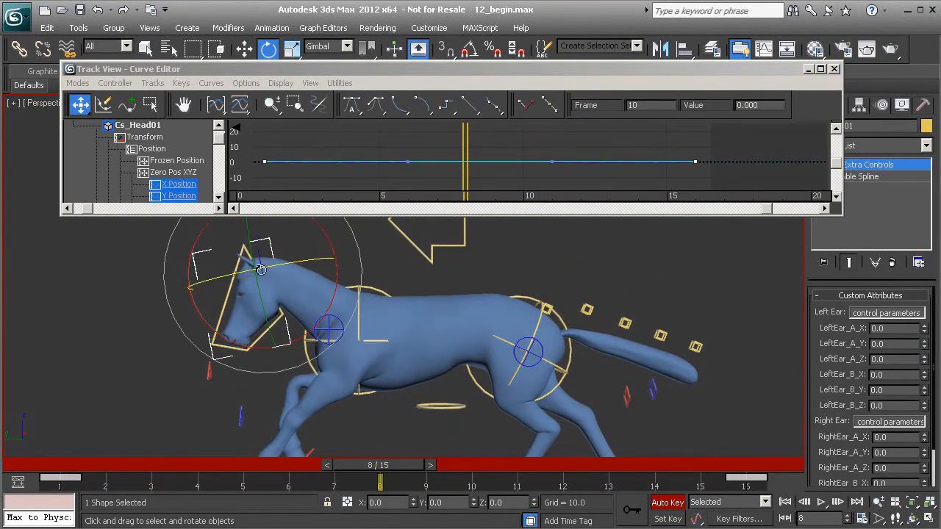
mouse_move(79, 480)
mouse_down()
mouse_move(478, 479)
mouse_move(121, 482)
mouse_move(346, 491)
mouse_move(471, 482)
mouse_up()
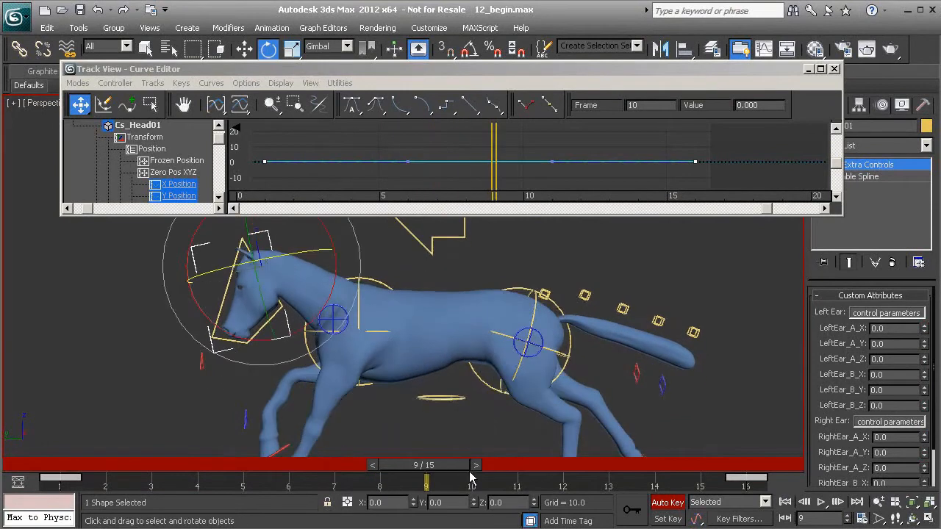
middle_drag(251, 301, 384, 328)
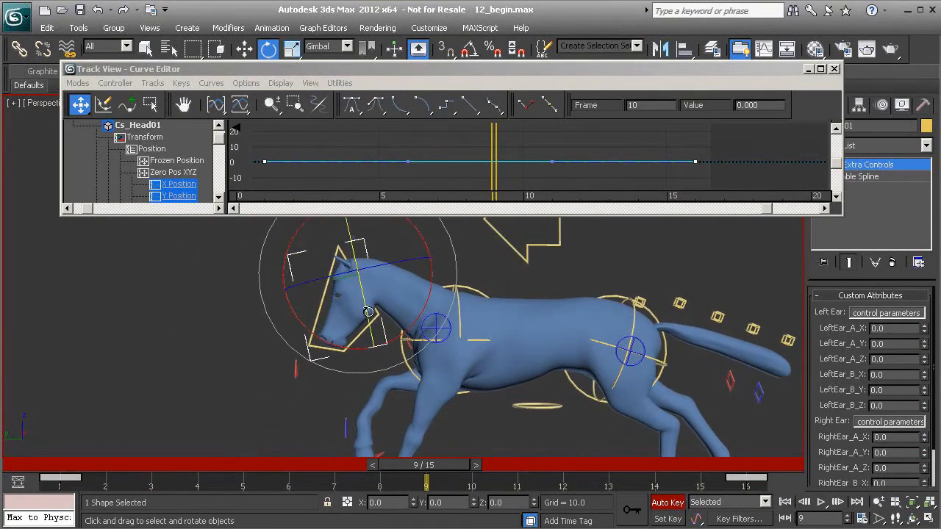
drag(440, 469, 307, 451)
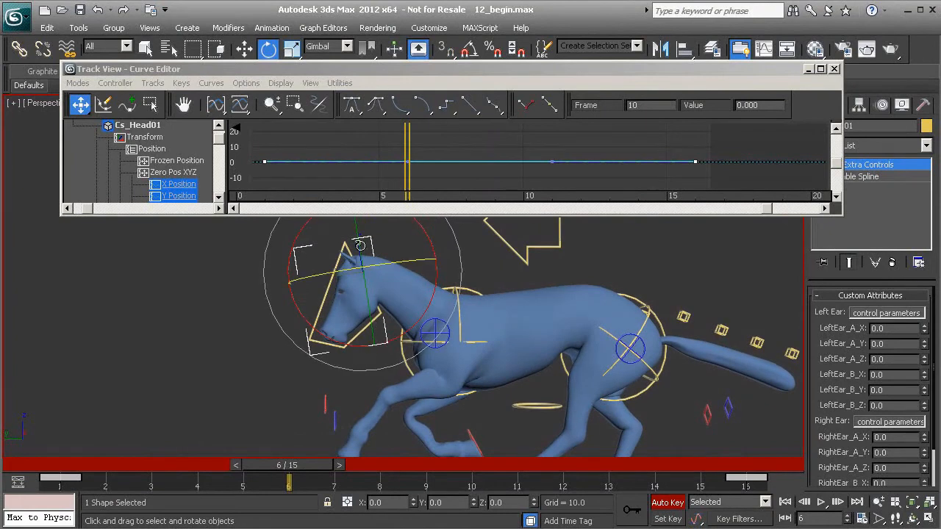
drag(314, 479, 160, 458)
mouse_move(101, 458)
mouse_down()
mouse_move(33, 463)
mouse_move(309, 464)
mouse_move(264, 481)
mouse_move(55, 465)
mouse_move(287, 465)
mouse_move(58, 476)
mouse_move(287, 472)
mouse_up()
key(e)
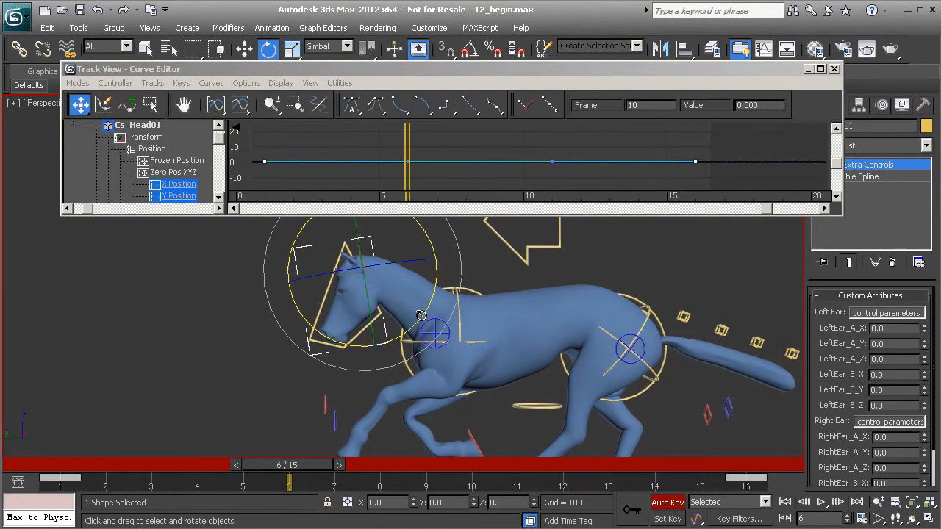
drag(420, 315, 425, 311)
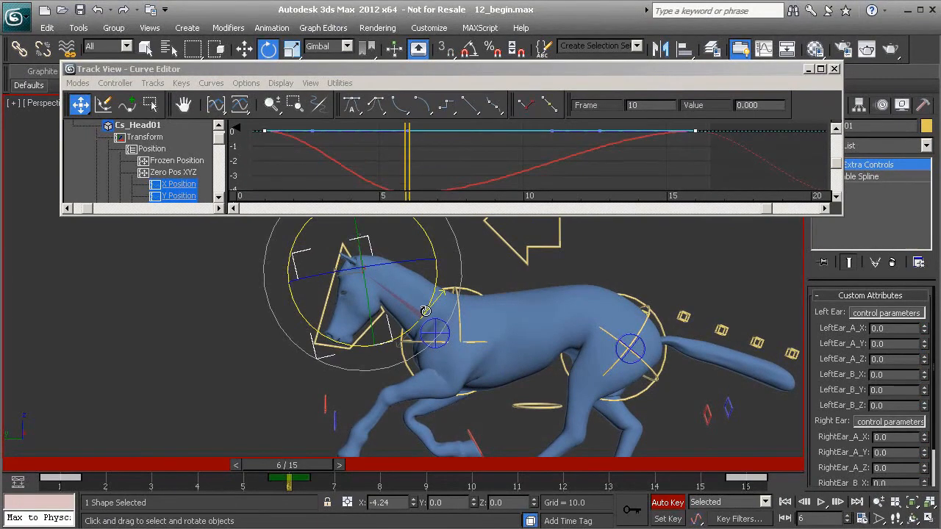
Step: Rotate the head control to 8.214 degrees on X at frame 10 and scrub back to frame 9
mouse_move(305, 466)
mouse_down()
mouse_move(125, 463)
mouse_move(424, 464)
mouse_move(471, 495)
mouse_move(511, 492)
mouse_move(397, 483)
mouse_move(472, 492)
mouse_up()
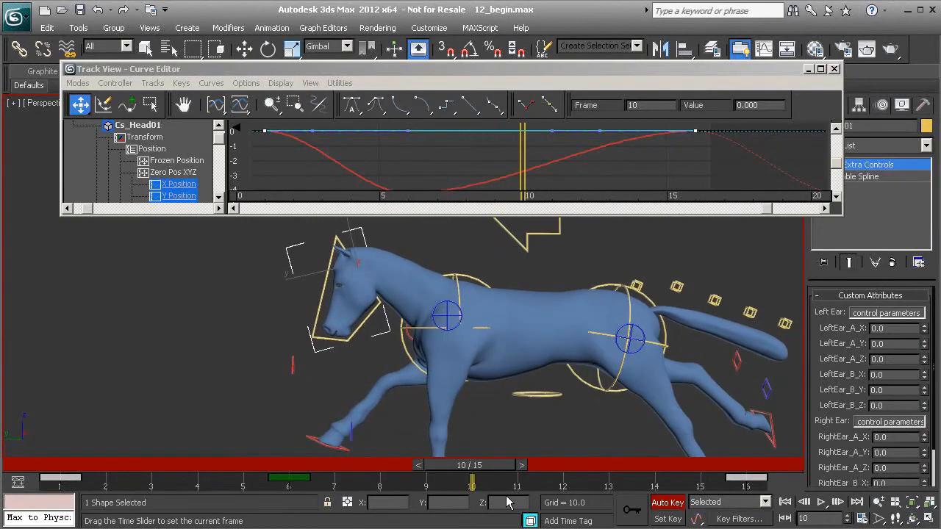
key(e)
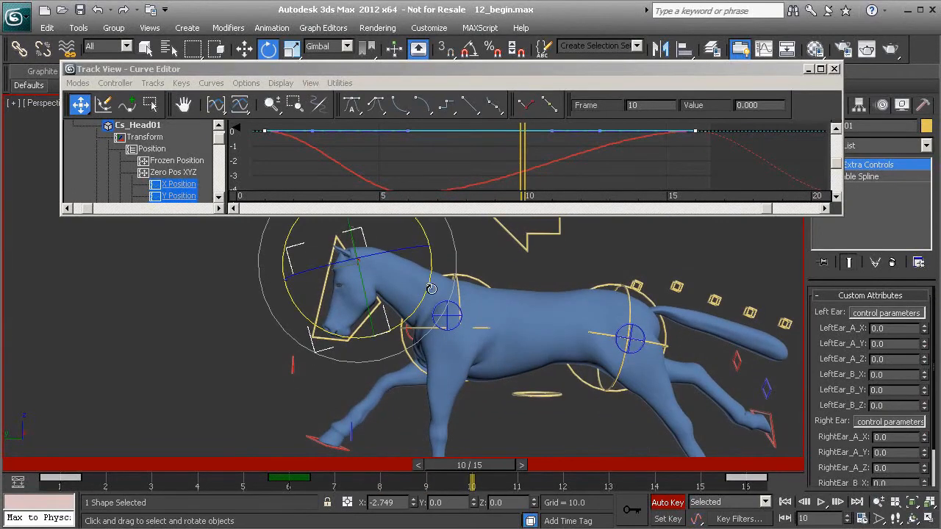
drag(428, 288, 420, 302)
drag(485, 465, 446, 468)
mouse_move(474, 496)
mouse_down()
mouse_move(566, 470)
mouse_move(691, 470)
mouse_move(59, 489)
mouse_move(308, 492)
mouse_move(446, 507)
mouse_move(254, 489)
mouse_move(455, 497)
mouse_up()
key(e)
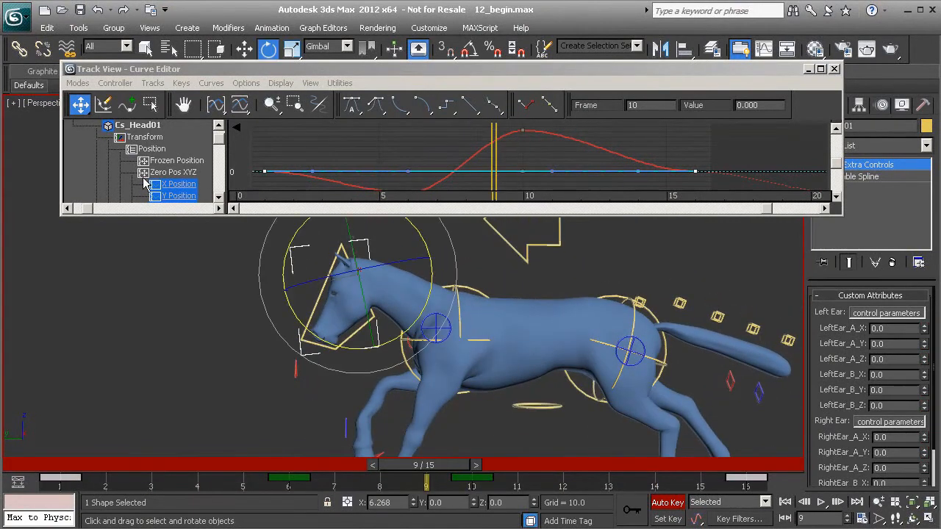
Step: Display only the head control's Zero Euler XYZ X Rotation curve and heighten the Curve Editor window
scroll(145, 165, down, 3)
click(163, 173)
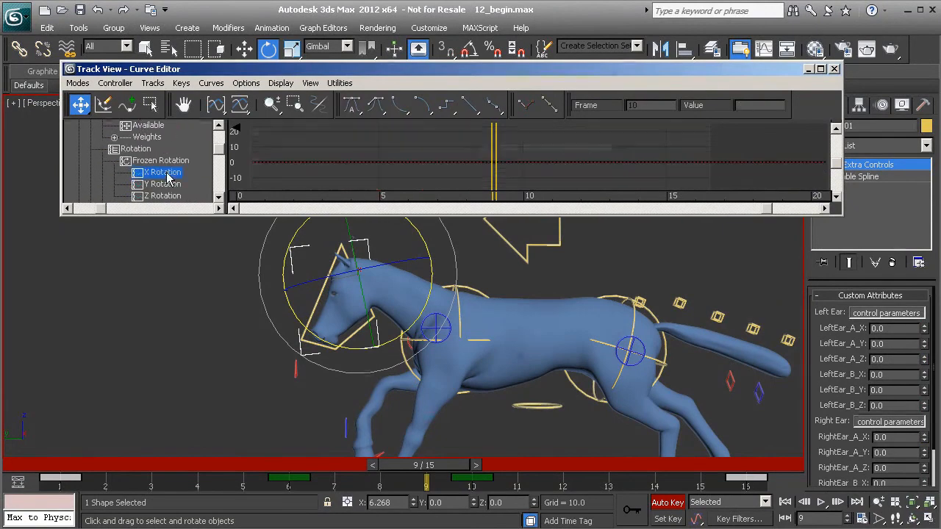
scroll(170, 188, down, 1)
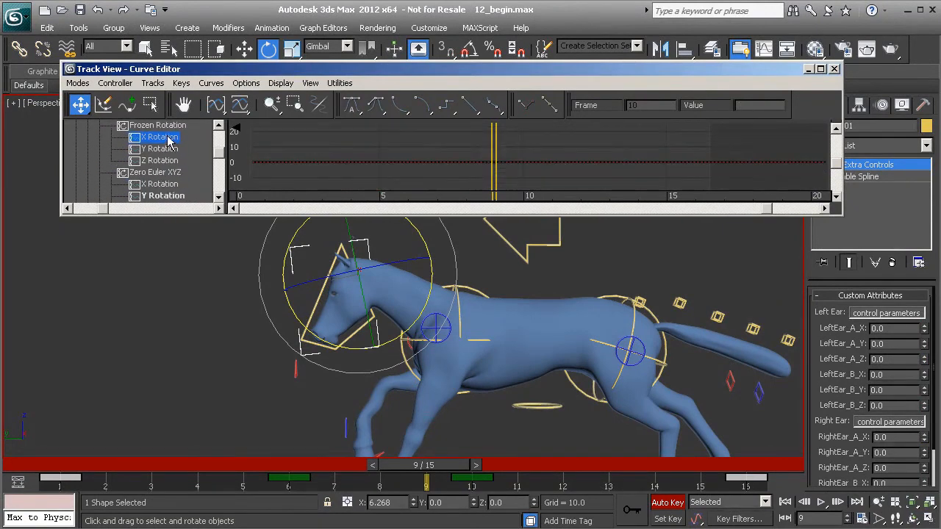
click(163, 185)
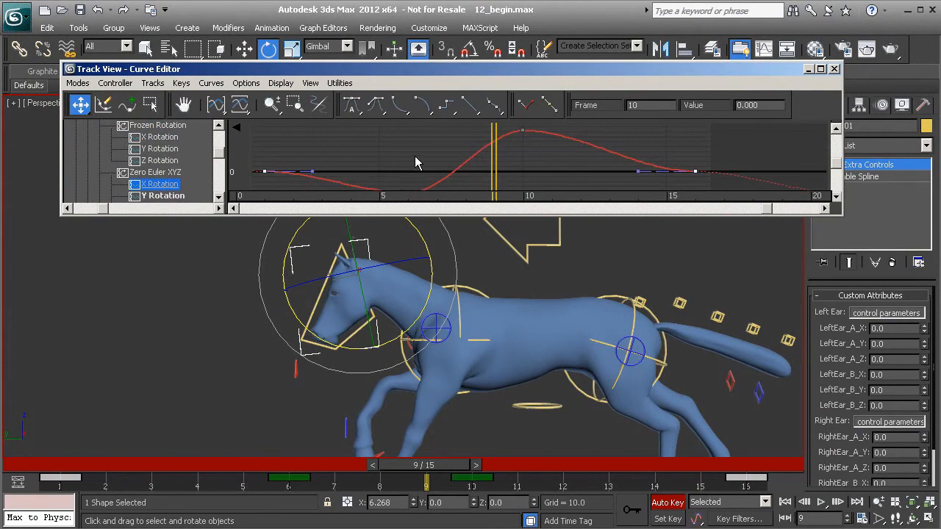
scroll(408, 169, down, 3)
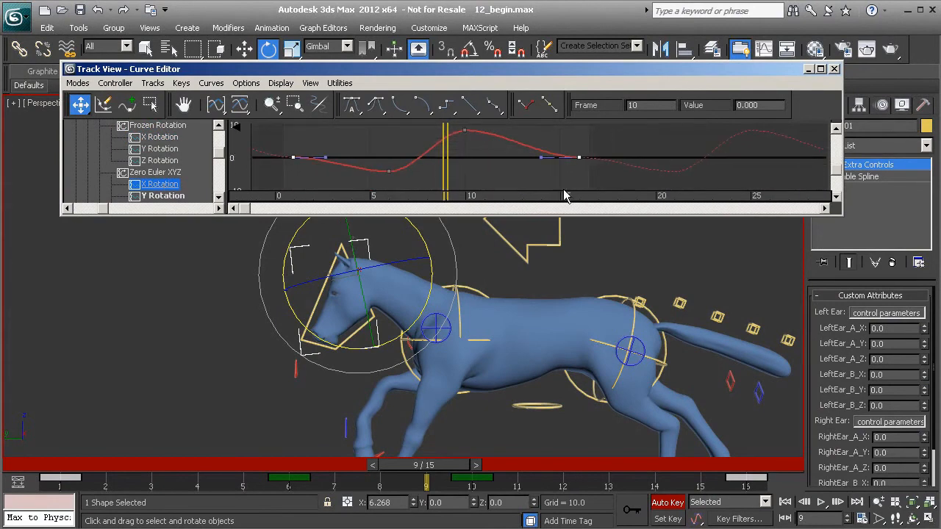
drag(566, 216, 566, 335)
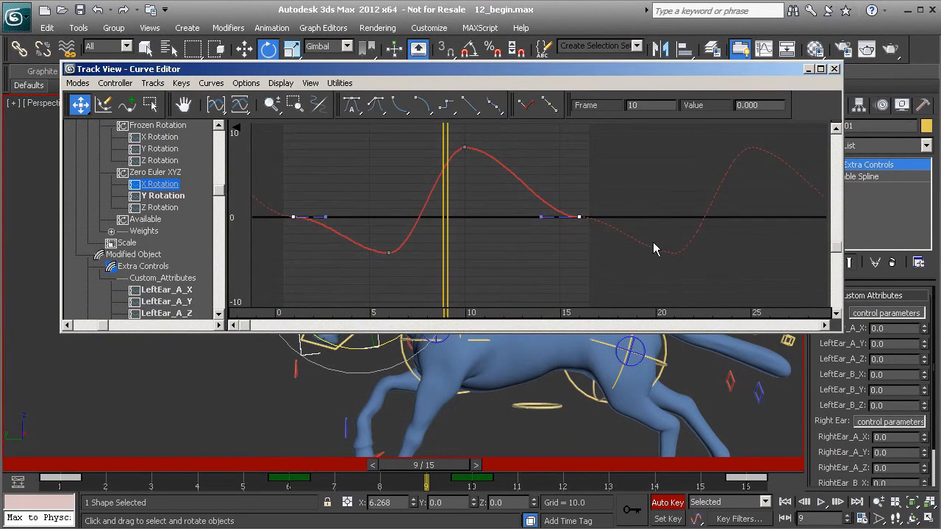
Step: Raise the first and last X Rotation keys to 2.084 and slope their tangents downward so the cycle loops smoothly
drag(294, 214, 295, 201)
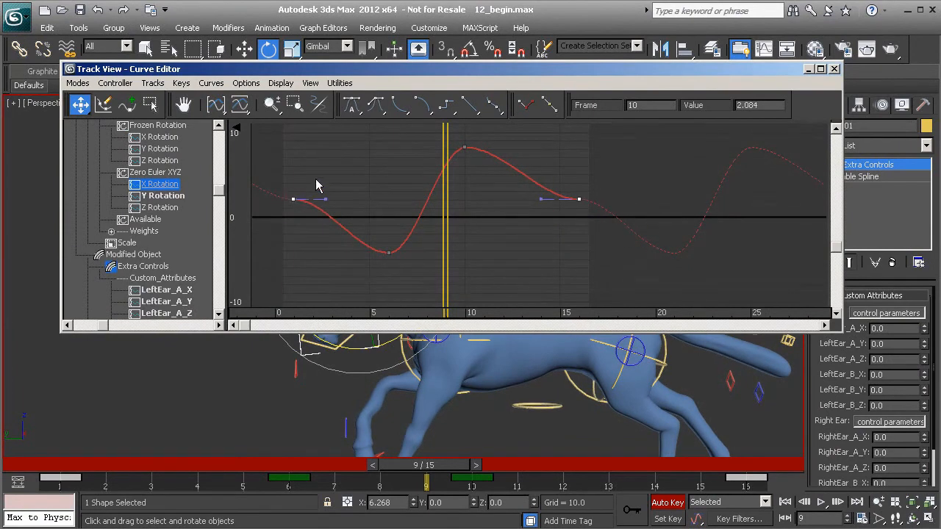
click(294, 199)
drag(324, 199, 320, 224)
click(579, 199)
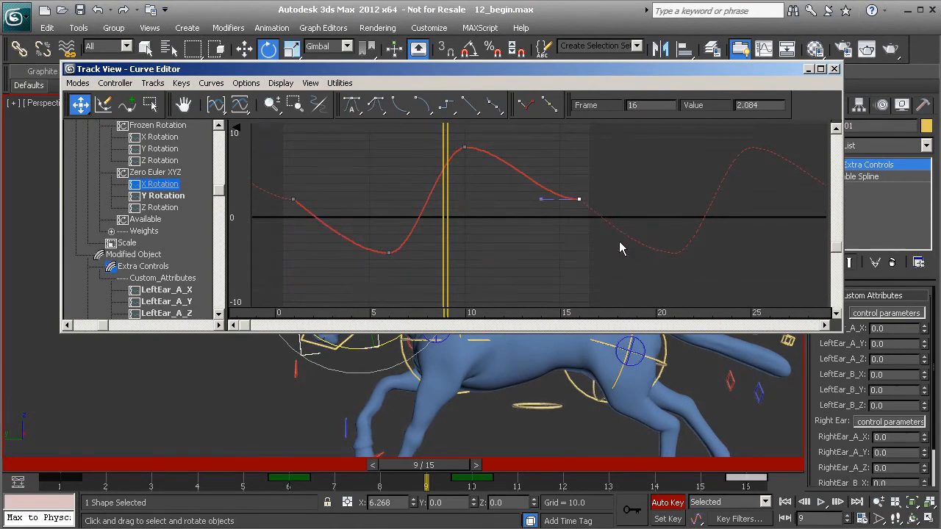
drag(541, 200, 544, 178)
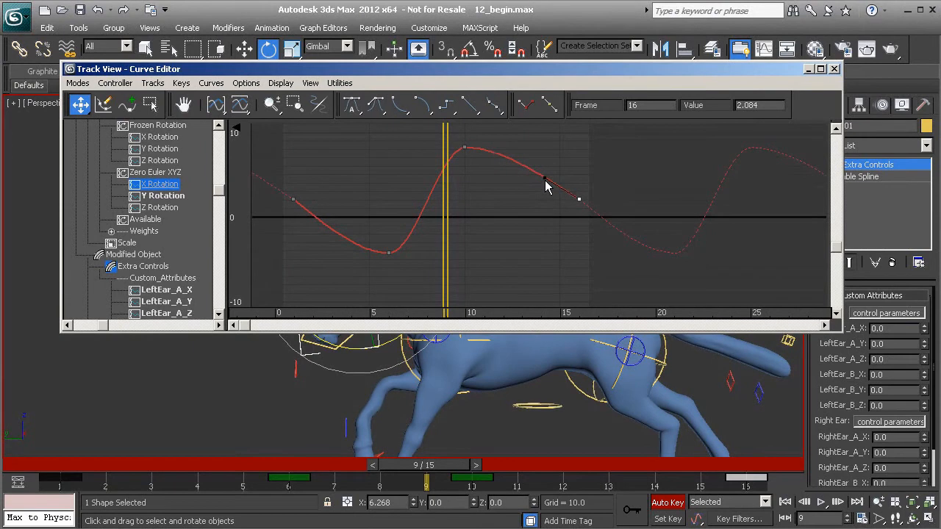
Step: Tilt the tangents of the X Rotation keys at frames 10 and 6 upward to the right to round the curve
middle_drag(493, 190, 513, 201)
drag(531, 196, 527, 141)
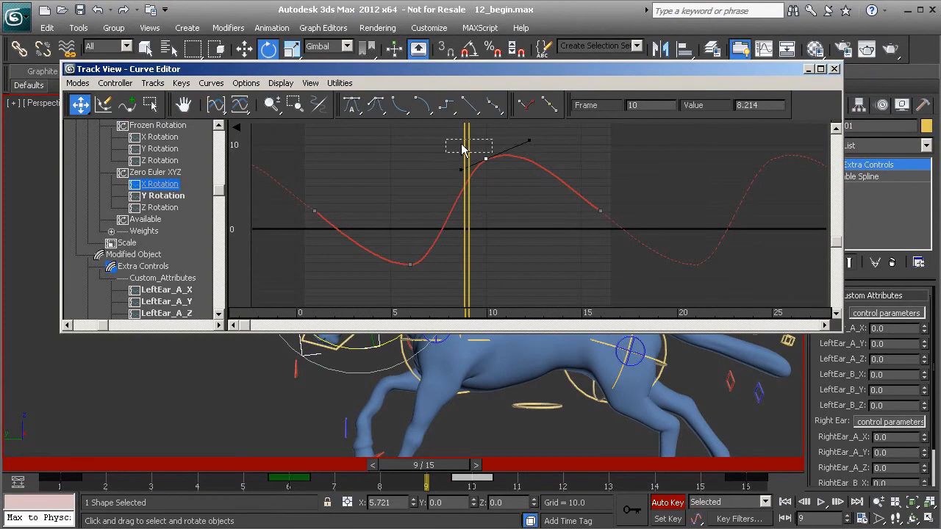
middle_drag(490, 219, 495, 208)
drag(536, 128, 534, 126)
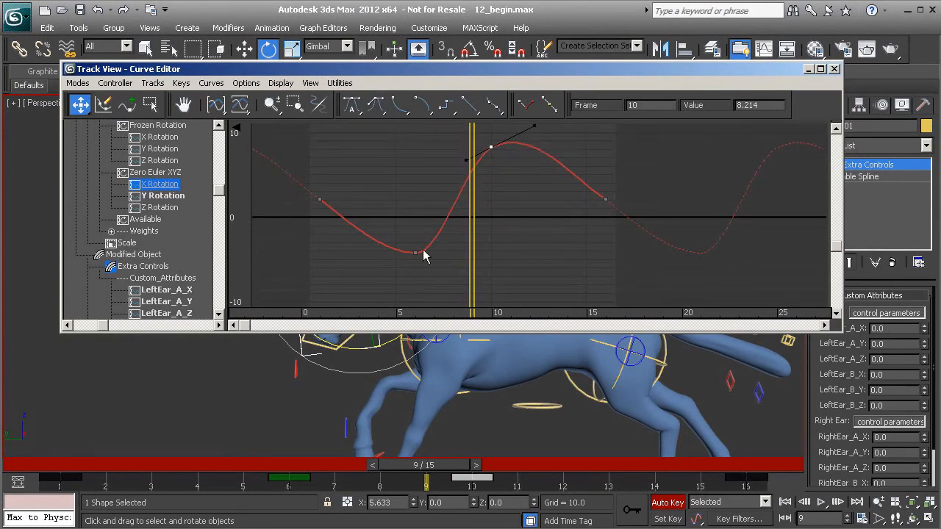
drag(382, 228, 450, 283)
drag(384, 252, 383, 261)
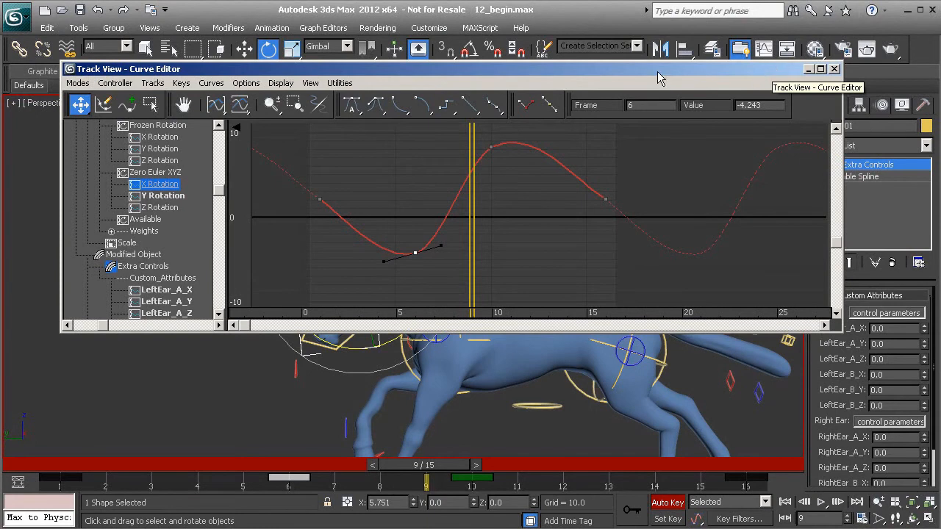
Step: Minimize the Curve Editor and, viewing the horse from the front, rotate the head control to 6.99 degrees on Z at frame 4
click(806, 70)
drag(434, 465, 470, 463)
key(e)
alt+middle_drag(354, 288, 429, 281)
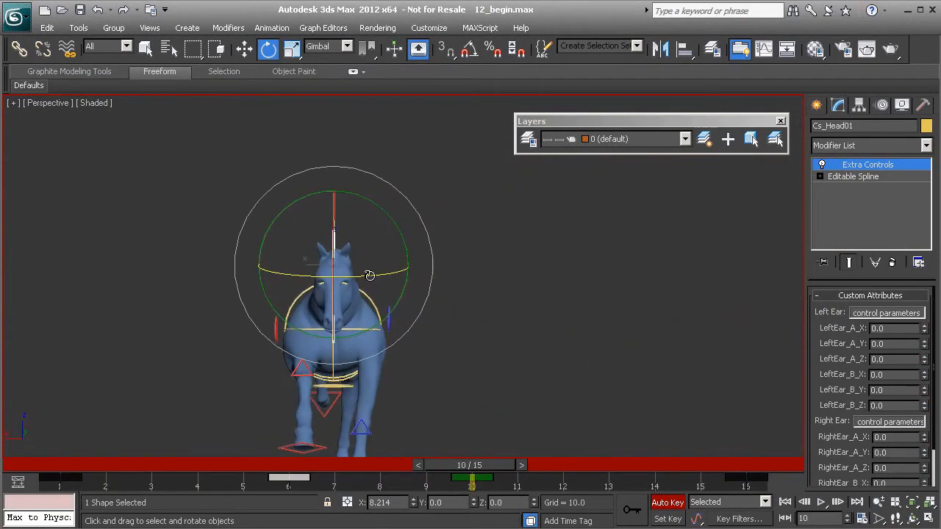
drag(88, 463, 372, 476)
middle_drag(383, 294, 418, 285)
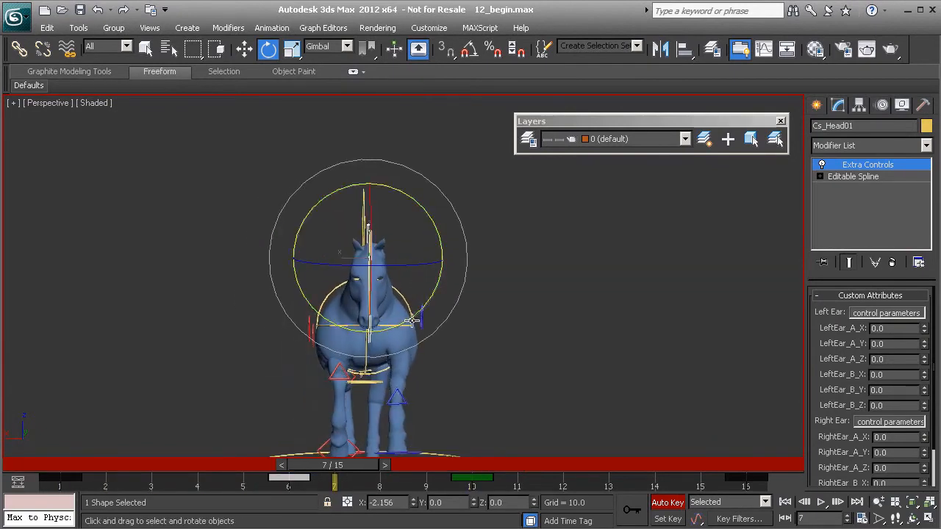
drag(108, 485, 197, 491)
key(e)
alt+middle_drag(468, 294, 427, 279)
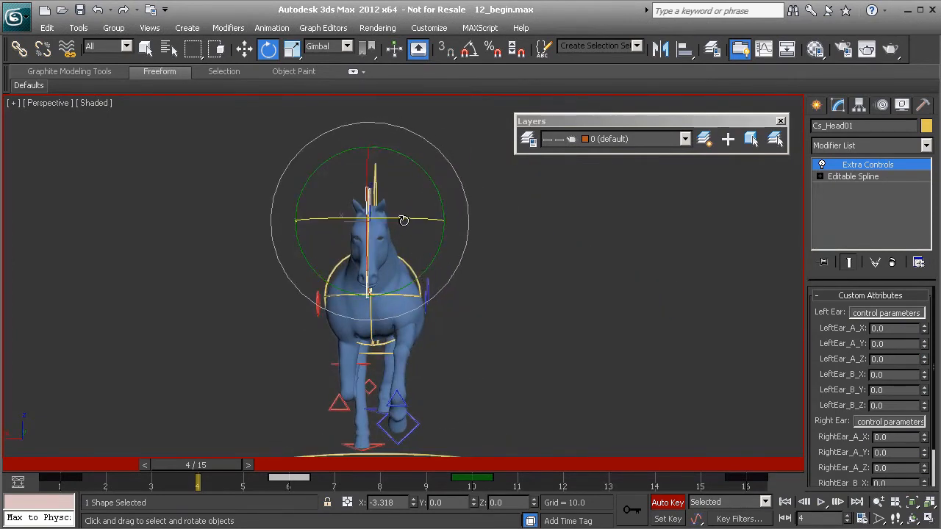
drag(405, 220, 406, 220)
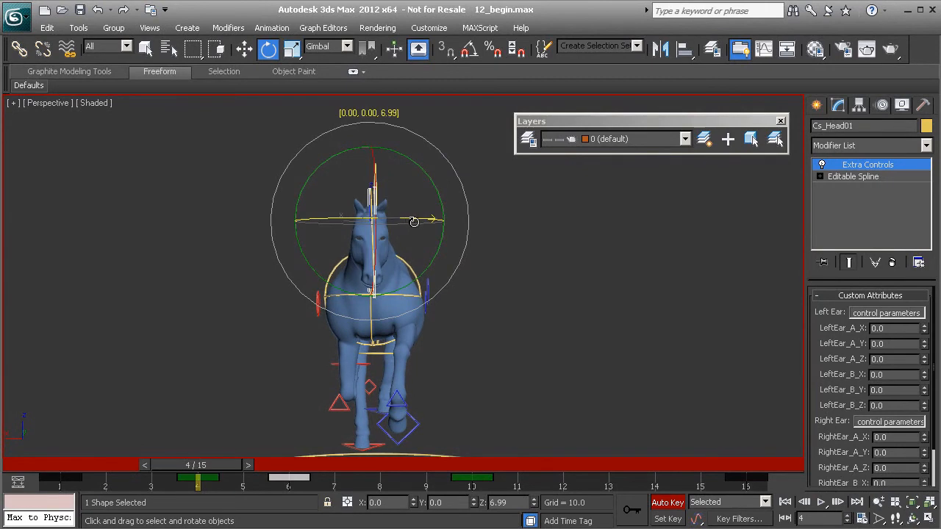
drag(414, 221, 414, 221)
Step: Rotate the head control to -6.41 degrees on Z at frame 12 and scrub back to frame 11
drag(210, 474, 566, 485)
key(e)
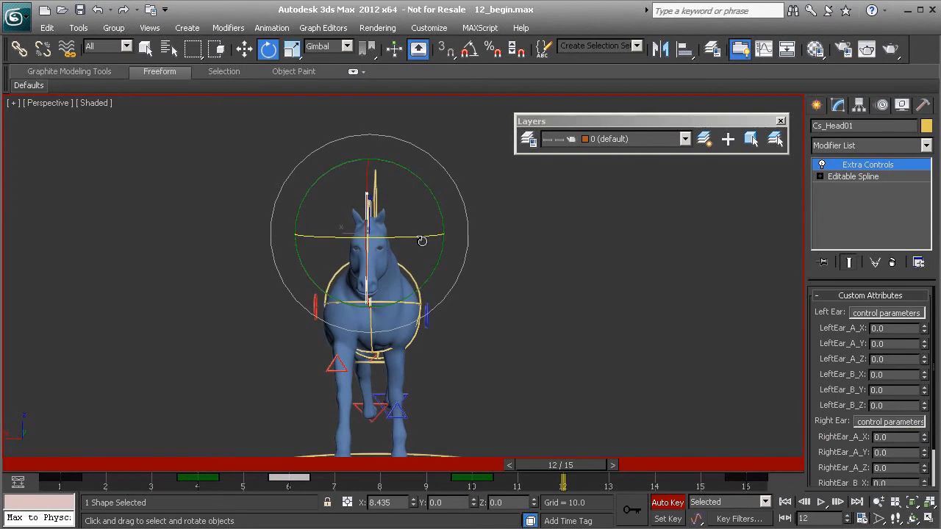
drag(419, 239, 405, 237)
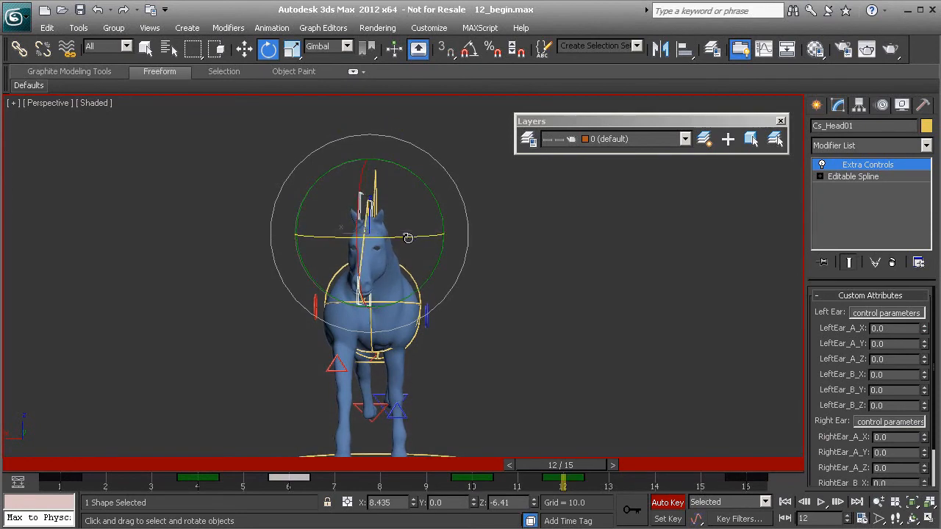
drag(562, 477, 514, 485)
key(e)
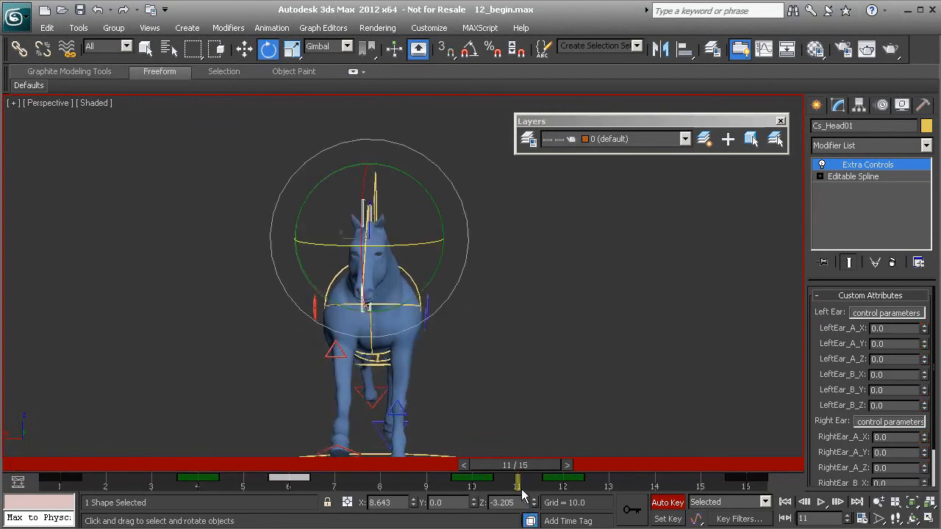
Step: Reopen the Curve Editor for the head control and display only its Zero Euler XYZ Z Rotation curve
right_click(512, 246)
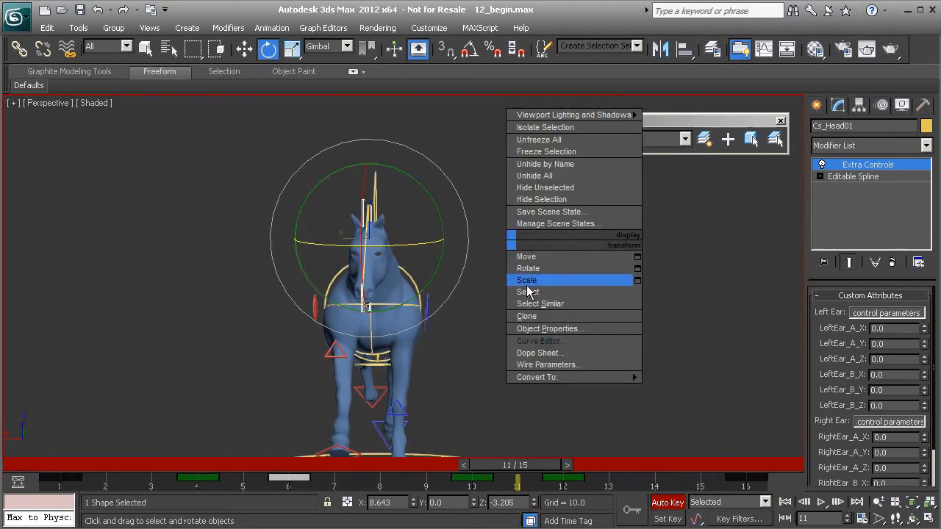
click(560, 339)
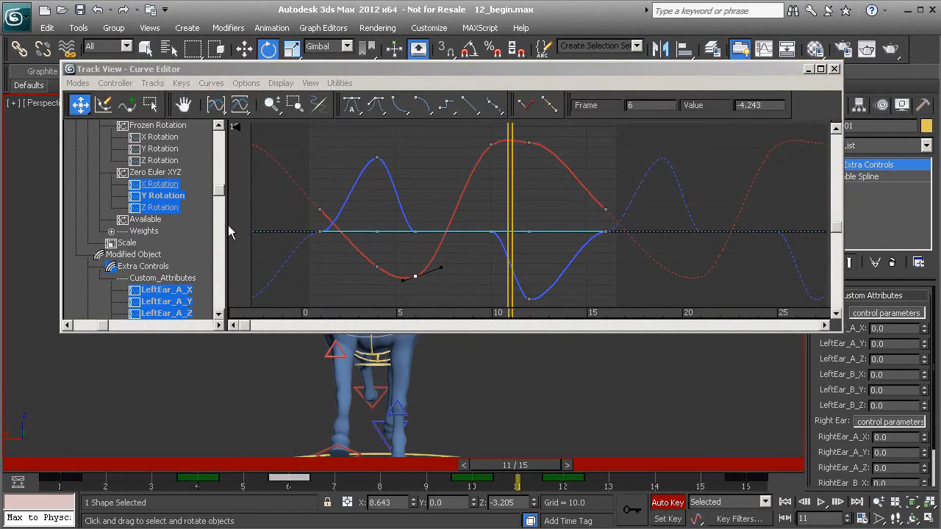
middle_drag(154, 234, 150, 210)
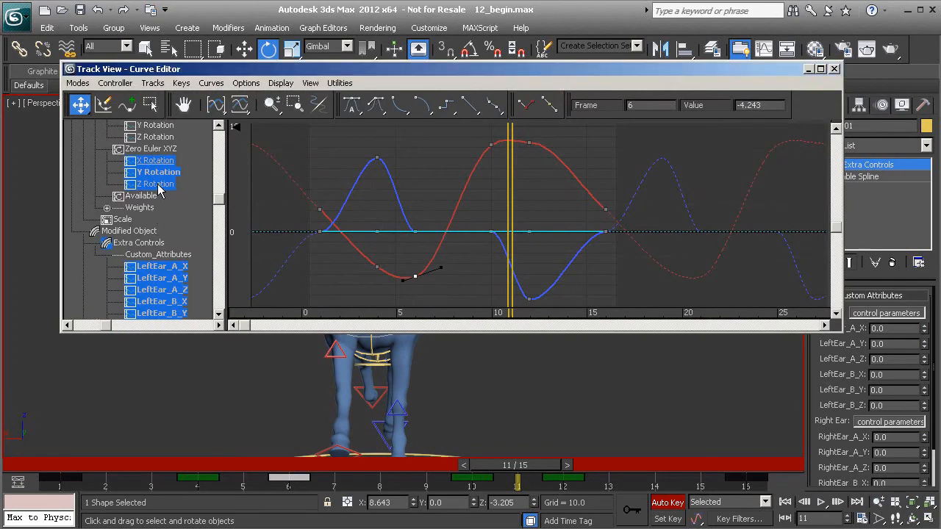
click(157, 184)
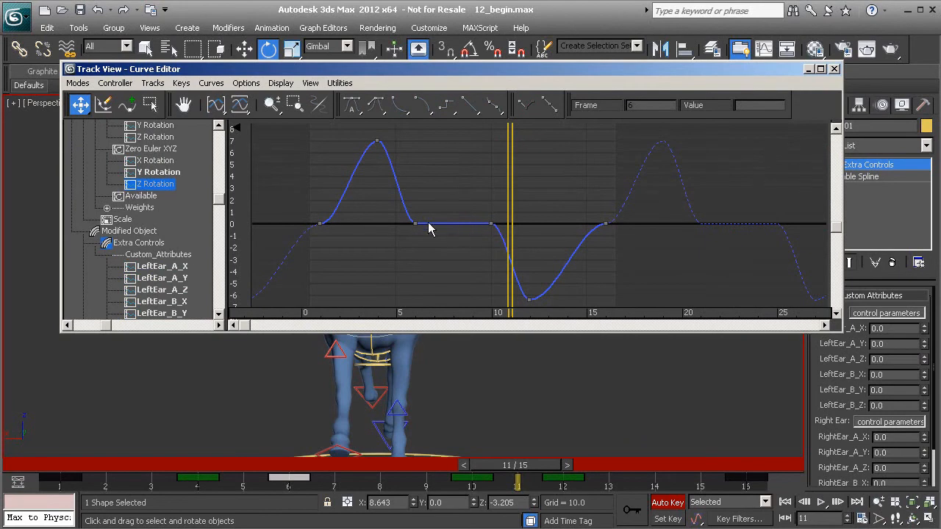
Step: Scrub to frame 5 and delete the head control's Z Rotation key at frame 6
drag(383, 211, 443, 260)
drag(524, 472, 274, 455)
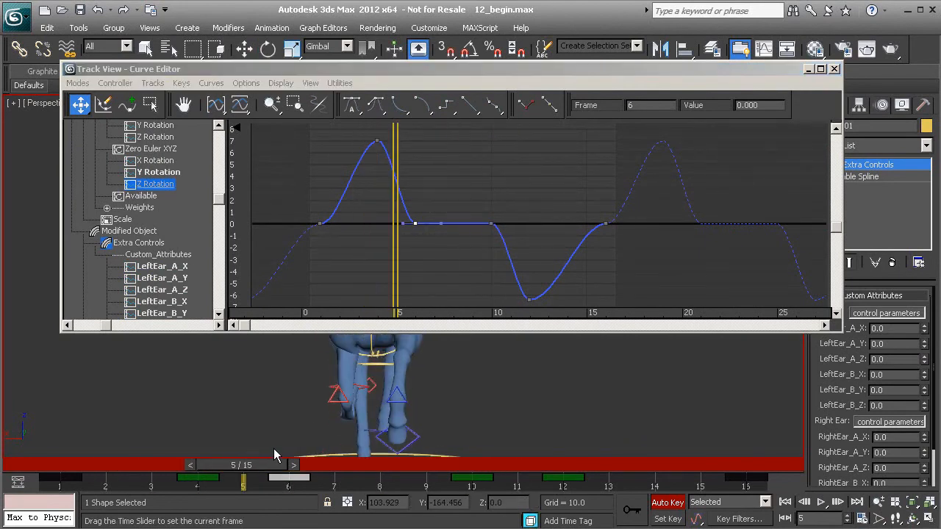
key(e)
drag(368, 195, 424, 237)
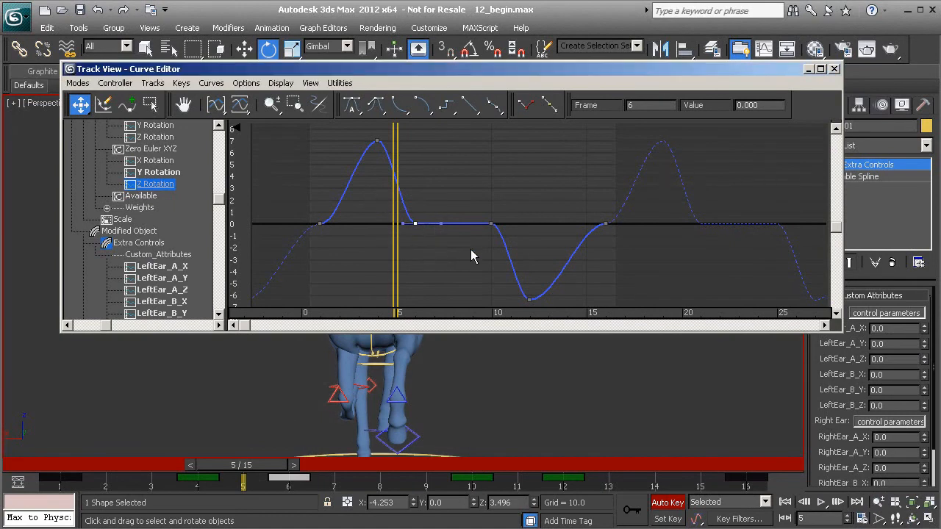
key(Delete)
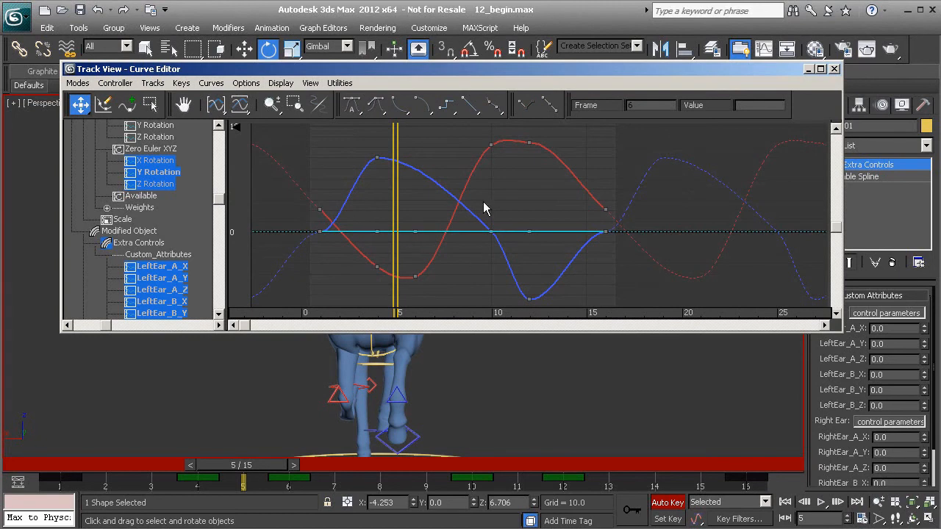
scroll(467, 213, down, 2)
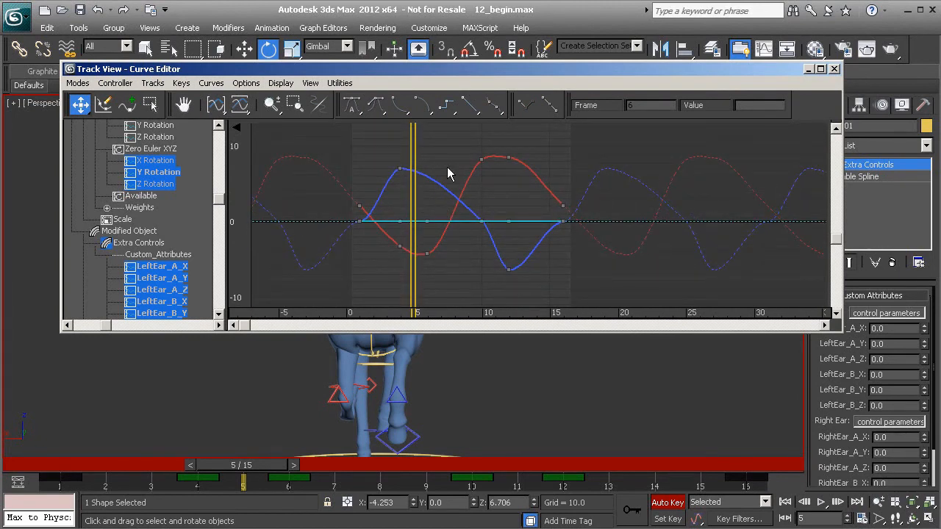
Step: Toggle Manual Navigation for the Curve Editor and display only the head control's Zero Euler XYZ Z Rotation curve
click(247, 84)
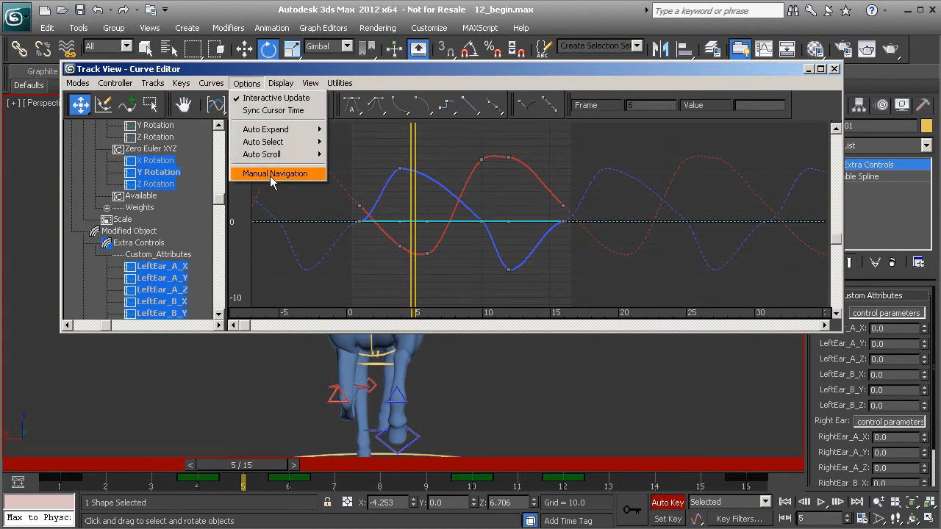
click(270, 175)
scroll(155, 158, down, 3)
scroll(157, 202, up, 3)
click(150, 136)
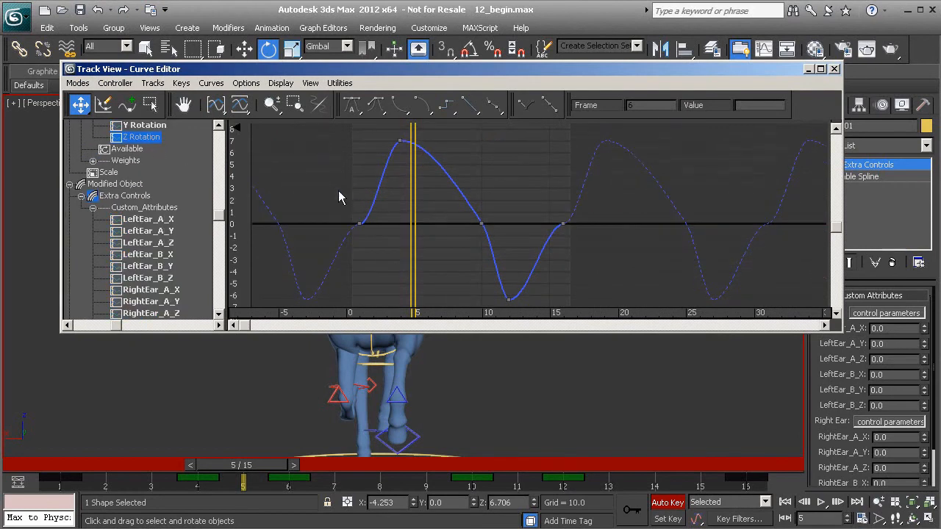
Step: Scrub to frame 10 and delete the head control's Z Rotation key at frame 10
scroll(354, 218, up, 1)
drag(242, 466, 474, 470)
middle_drag(528, 219, 488, 206)
drag(484, 231, 483, 230)
key(Delete)
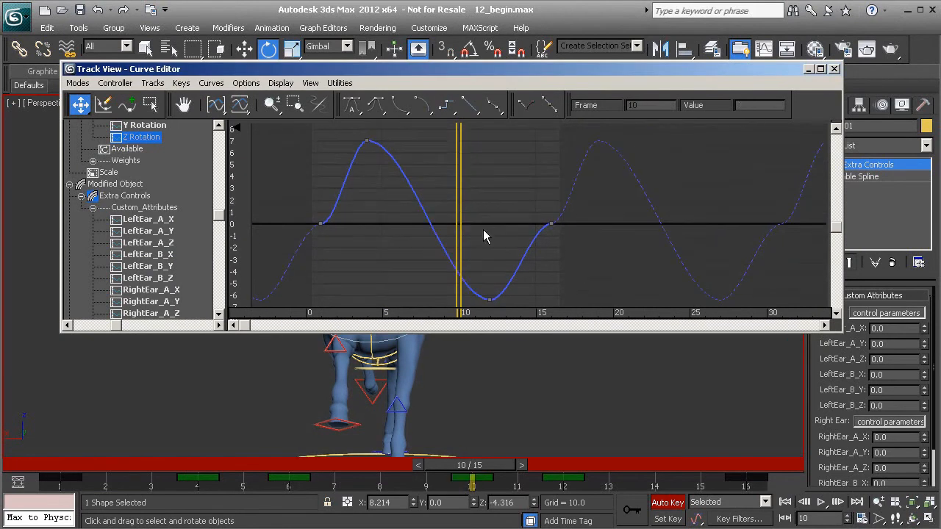
Step: Steepen the Z Rotation tangents at frames 1 and 16 so the loop flows smoothly, and minimize the Curve Editor
drag(290, 201, 356, 249)
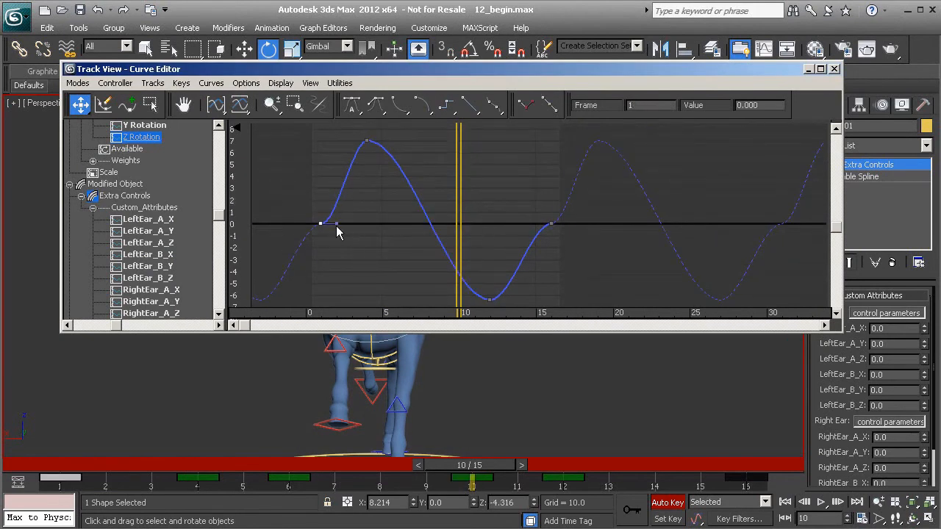
drag(495, 181, 618, 272)
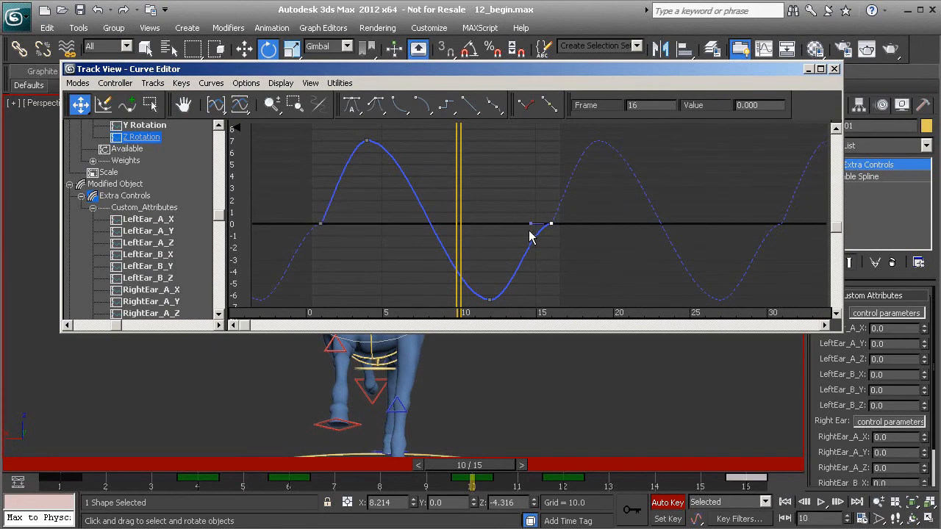
drag(528, 224, 536, 250)
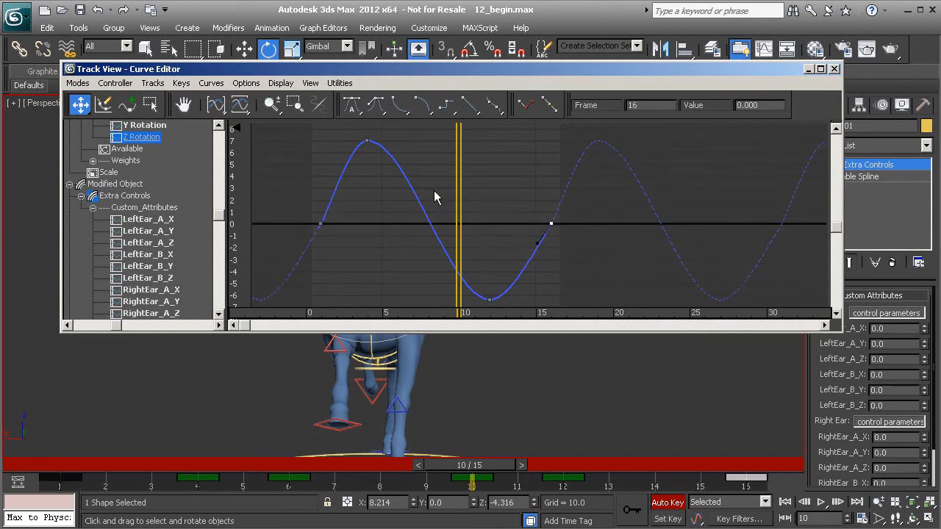
click(808, 69)
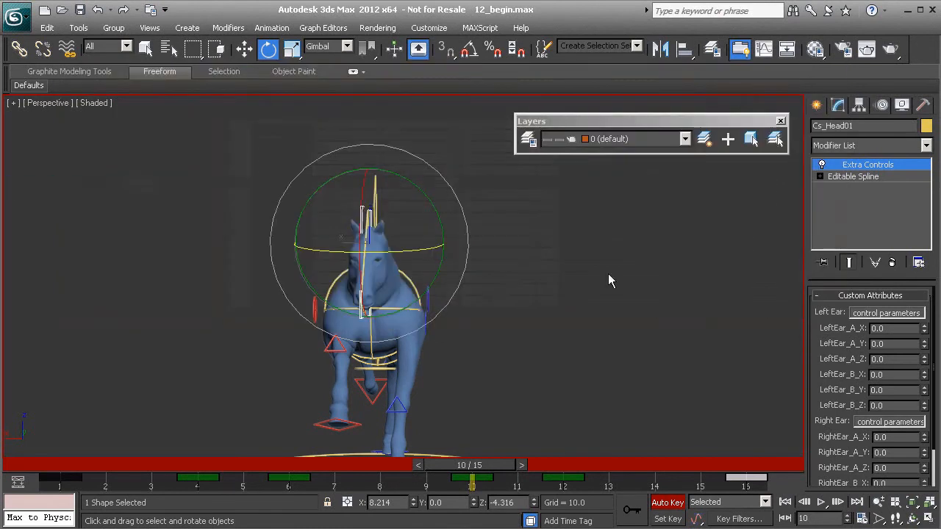
Step: Scrub to frame 3 and move the head control sideways to 3.116 along X
drag(485, 467, 176, 478)
key(e)
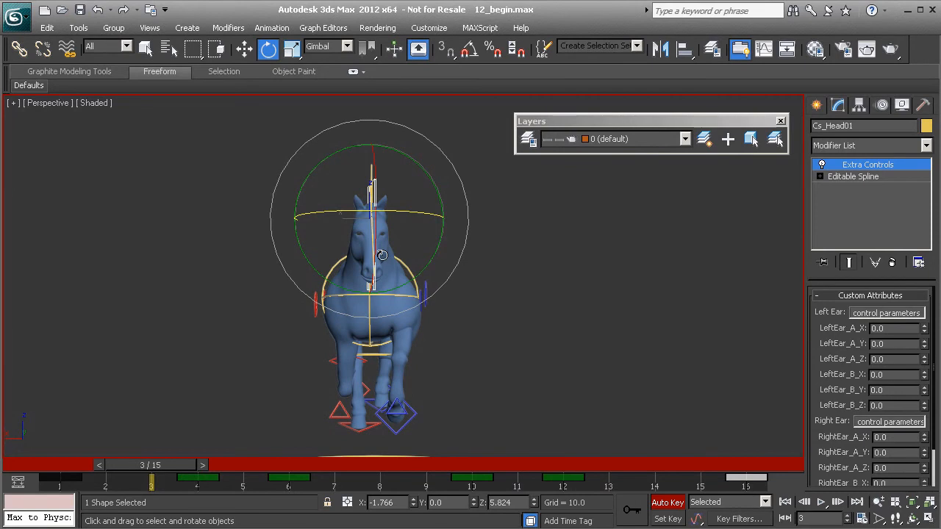
key(w)
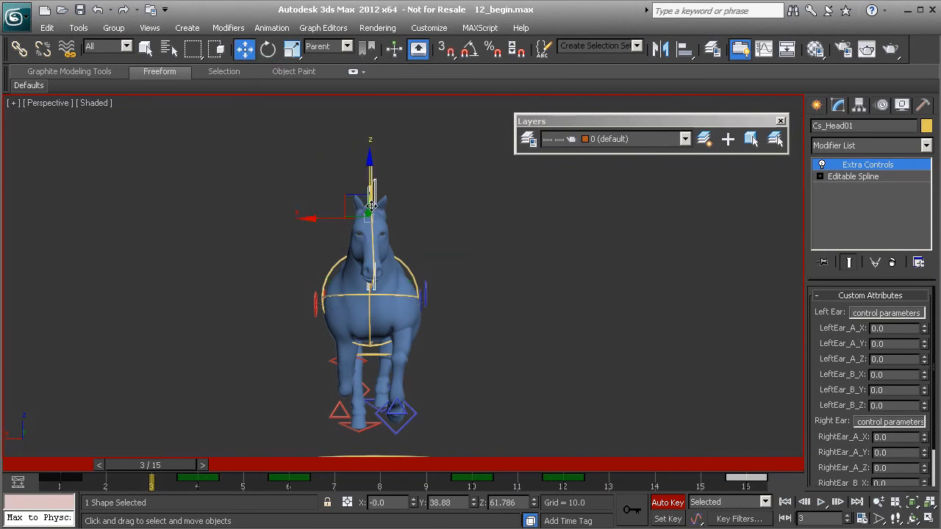
alt+middle_drag(352, 262, 330, 248)
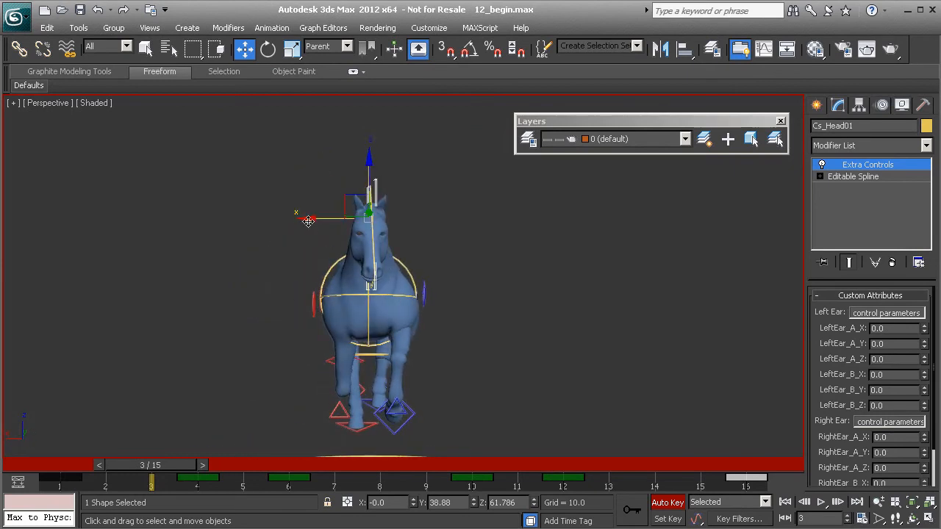
mouse_move(161, 466)
mouse_down()
mouse_move(49, 466)
mouse_move(169, 471)
mouse_up()
key(w)
mouse_move(157, 469)
mouse_down()
mouse_move(69, 465)
mouse_move(168, 476)
mouse_up()
key(w)
mouse_move(178, 471)
mouse_down()
mouse_move(111, 469)
mouse_move(178, 469)
mouse_up()
drag(305, 221, 300, 220)
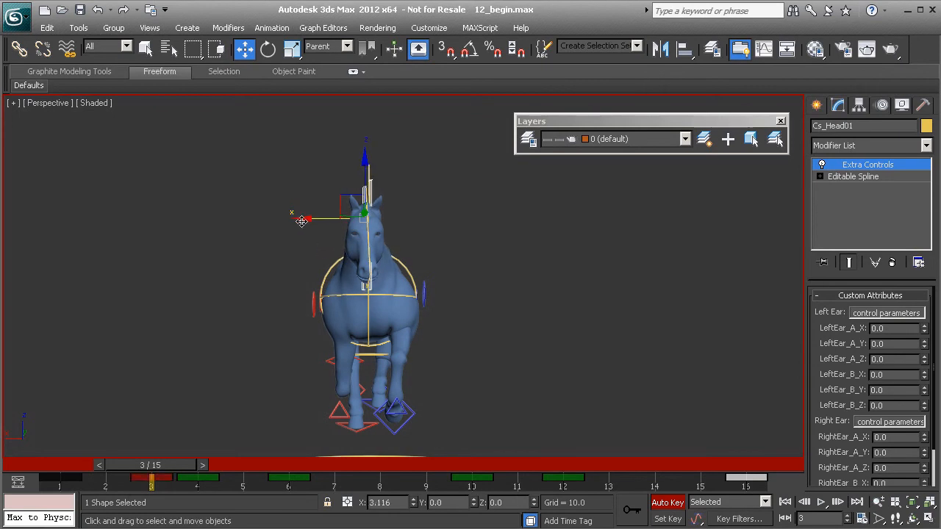
Step: Scrub to frame 11 and, viewing the horse from the front, move the head control to -0.584 along X
alt+middle_drag(425, 319, 458, 334)
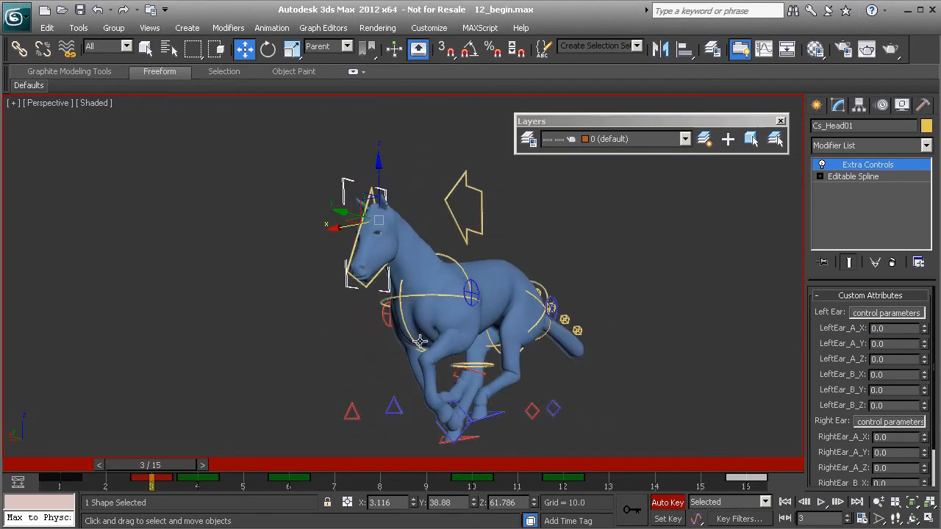
mouse_move(166, 464)
mouse_down()
mouse_move(52, 454)
mouse_move(165, 455)
mouse_up()
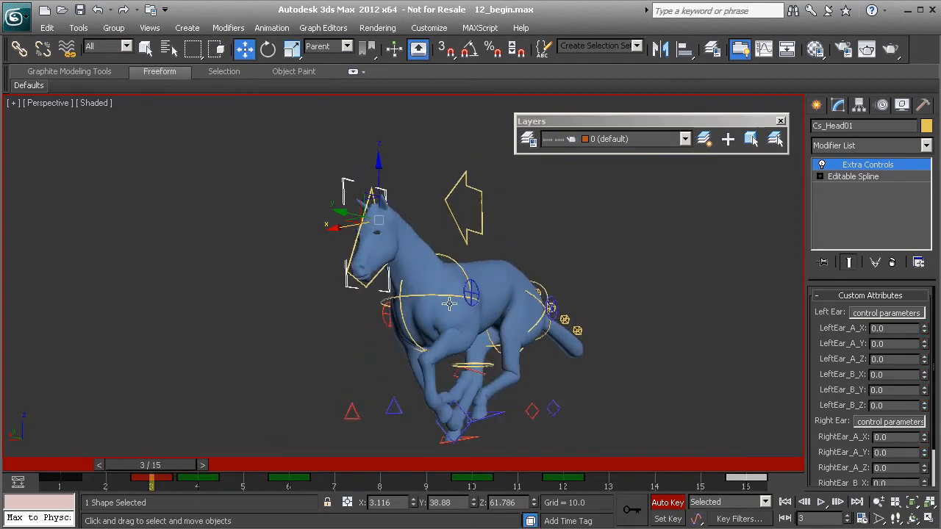
alt+middle_drag(417, 338, 365, 309)
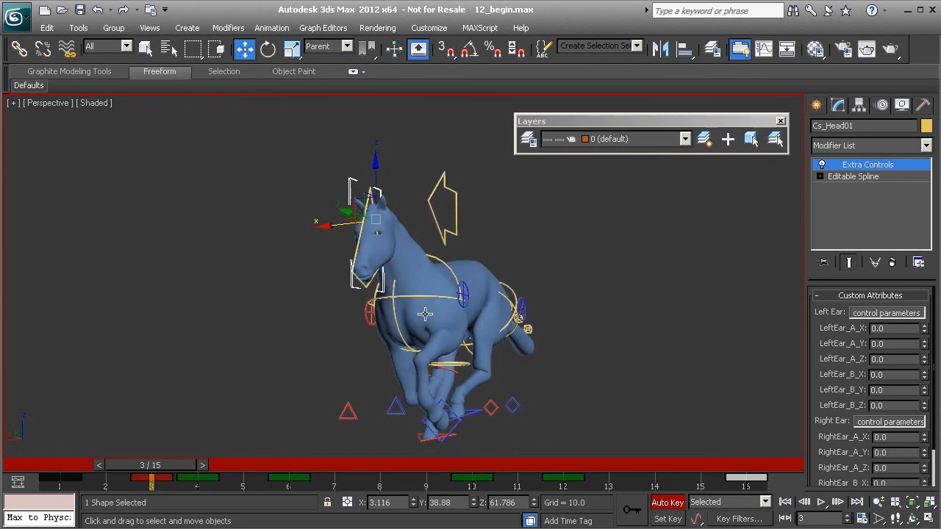
alt+middle_drag(405, 333, 469, 275)
alt+middle_drag(475, 323, 451, 316)
drag(167, 472, 429, 485)
drag(488, 497, 527, 476)
key(w)
alt+middle_drag(412, 391, 372, 378)
alt+middle_drag(369, 309, 254, 276)
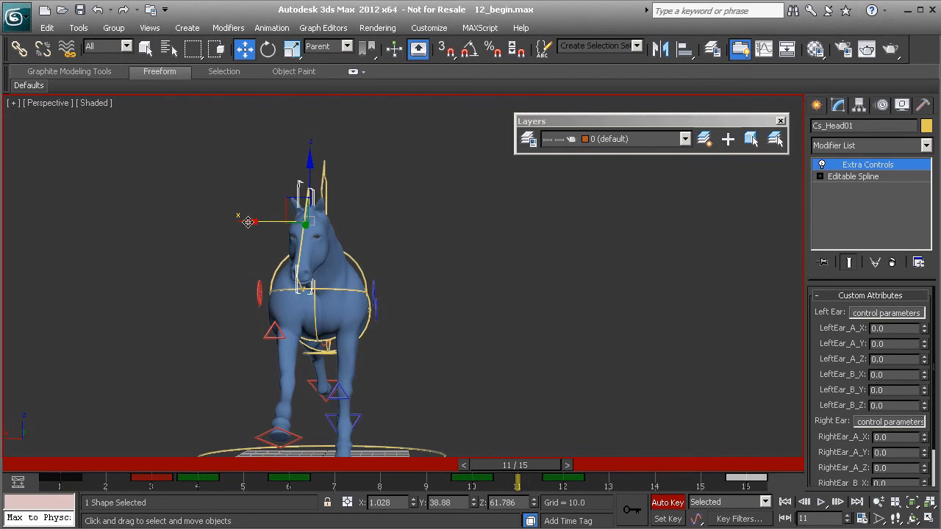
drag(249, 222, 250, 224)
Step: Reopen the Curve Editor for the head control and display only its Zero Pos XYZ X Position curve
alt+middle_drag(263, 254, 458, 247)
right_click(491, 221)
click(513, 317)
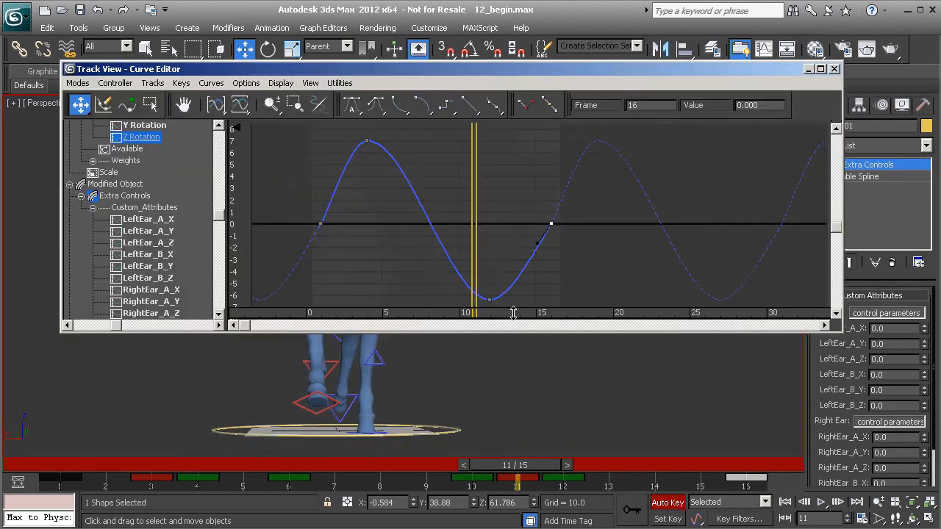
scroll(154, 269, up, 6)
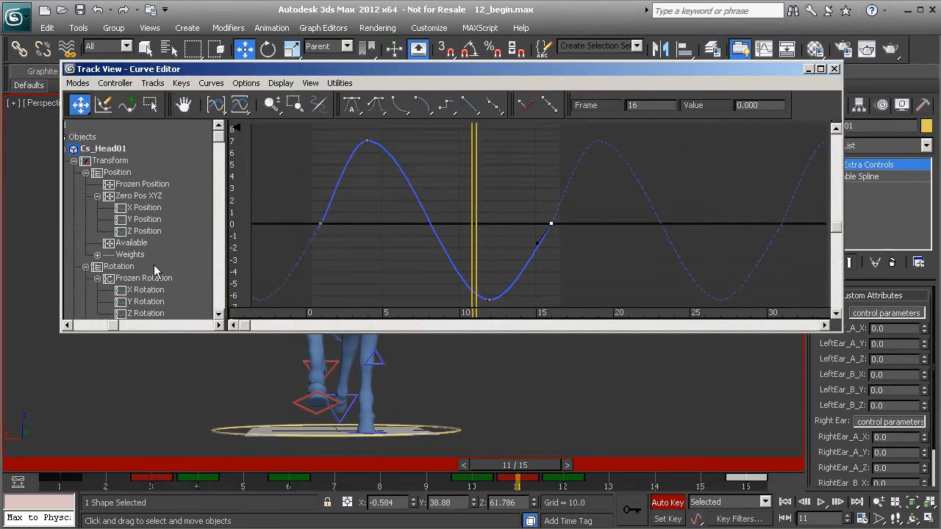
click(144, 208)
Step: Raise the X Position keys at frames 1 and 16 together to a value of 2.425
middle_drag(357, 265, 362, 236)
drag(312, 234, 358, 272)
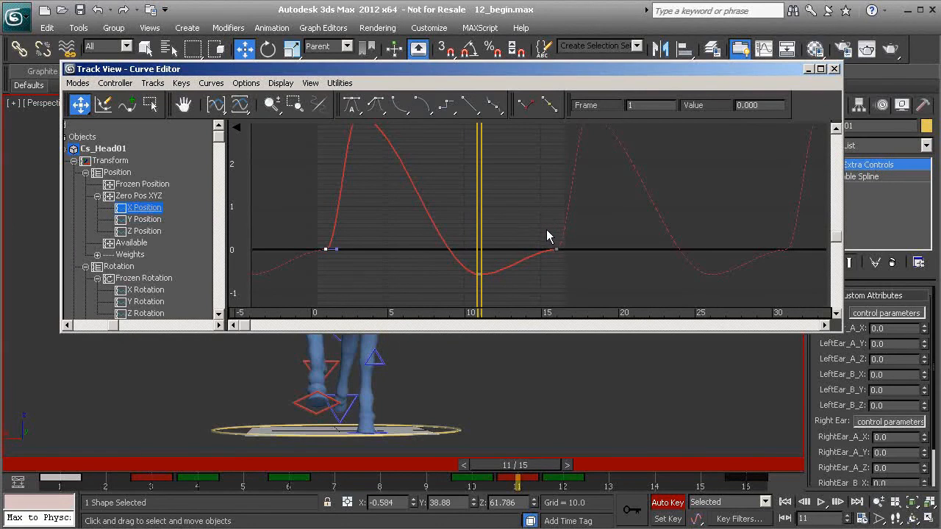
drag(547, 235, 593, 288)
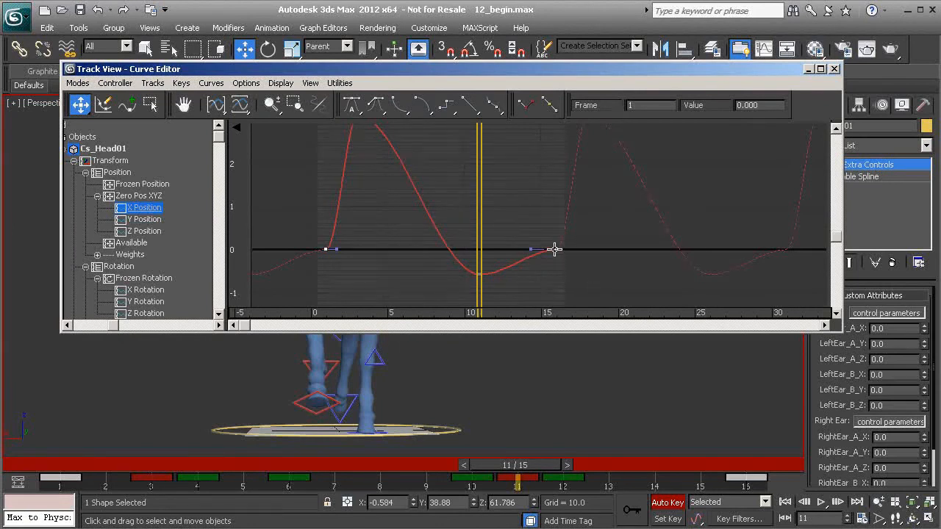
drag(555, 250, 556, 144)
Step: Align the X Position tangents at frames 1 and 16 for a seamless loop, check the repeating curve, and close the Curve Editor
middle_drag(360, 173, 381, 235)
drag(323, 181, 359, 191)
drag(581, 214, 556, 227)
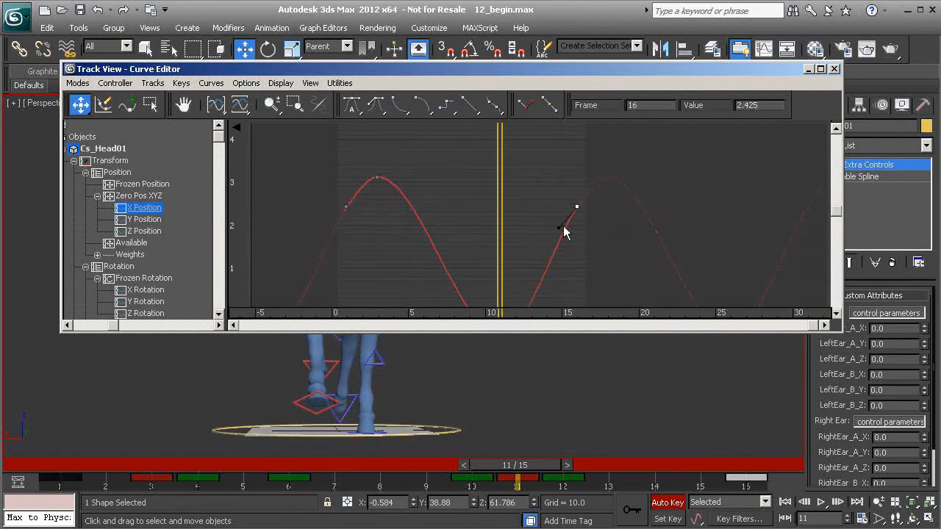
middle_drag(597, 222, 465, 191)
middle_drag(650, 211, 420, 225)
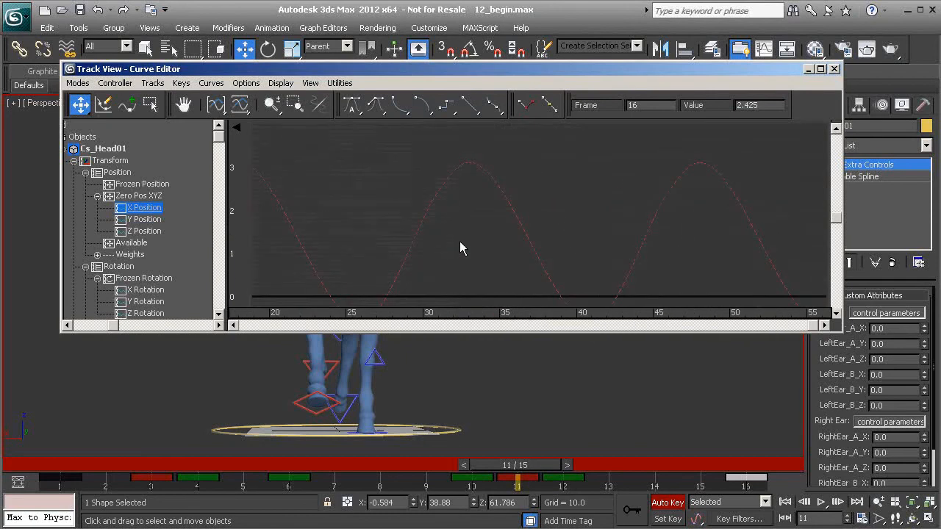
click(834, 69)
alt+middle_drag(637, 282, 525, 270)
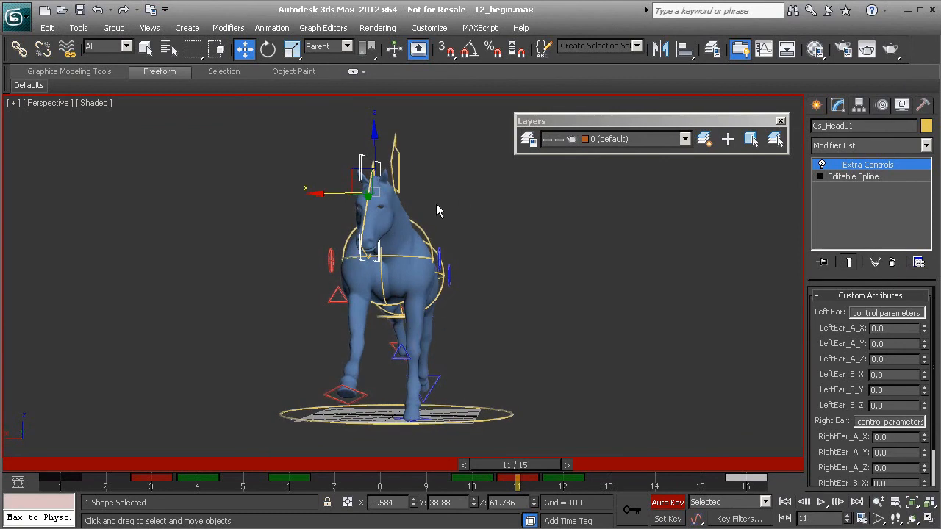
alt+middle_drag(551, 312, 536, 326)
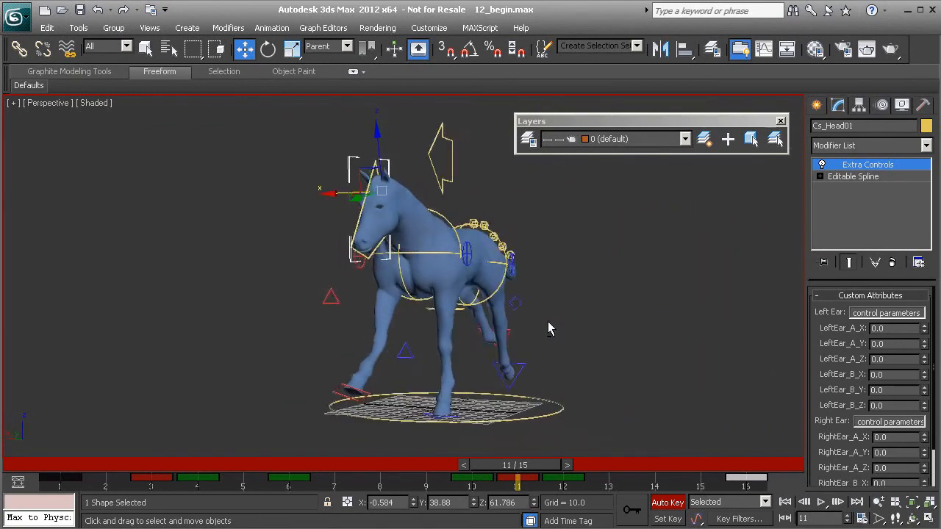